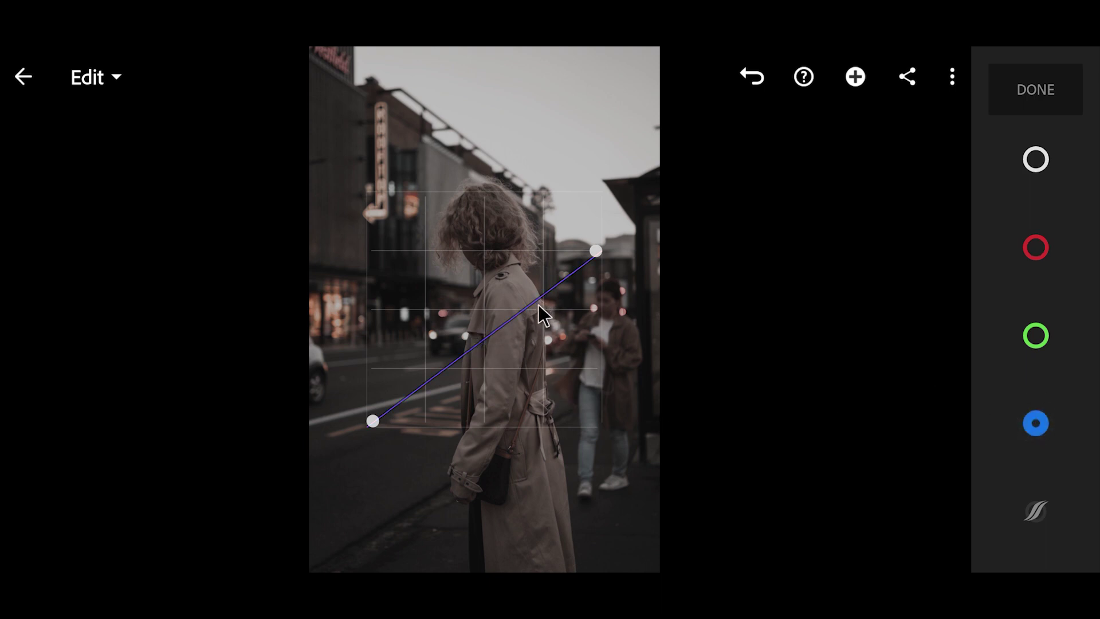
# Step: Add an upper-tone point to the blue, green and red curves and pull each one down slightly to the three-quarter gridline
pyautogui.moveTo(537, 299); pyautogui.dragTo(542, 306)
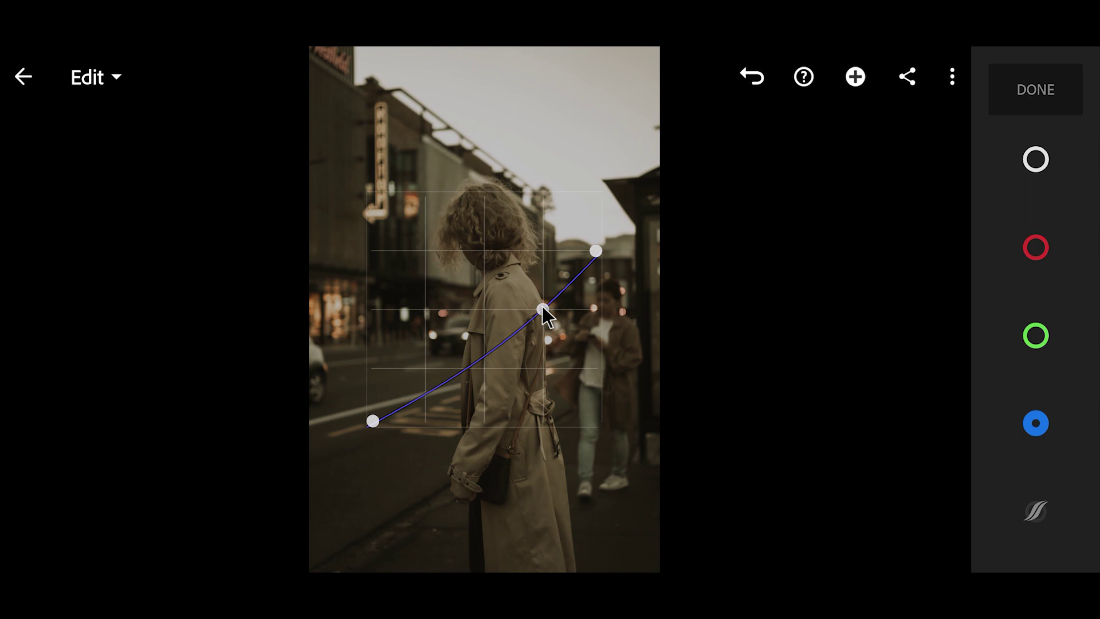
pyautogui.click(1044, 337)
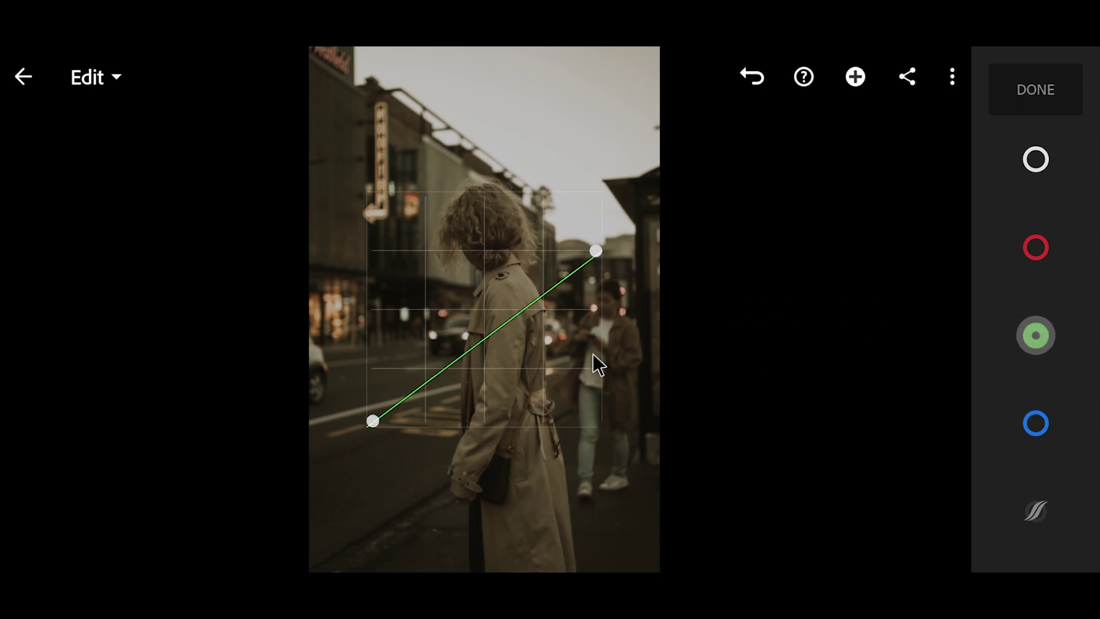
pyautogui.moveTo(540, 299); pyautogui.dragTo(545, 308)
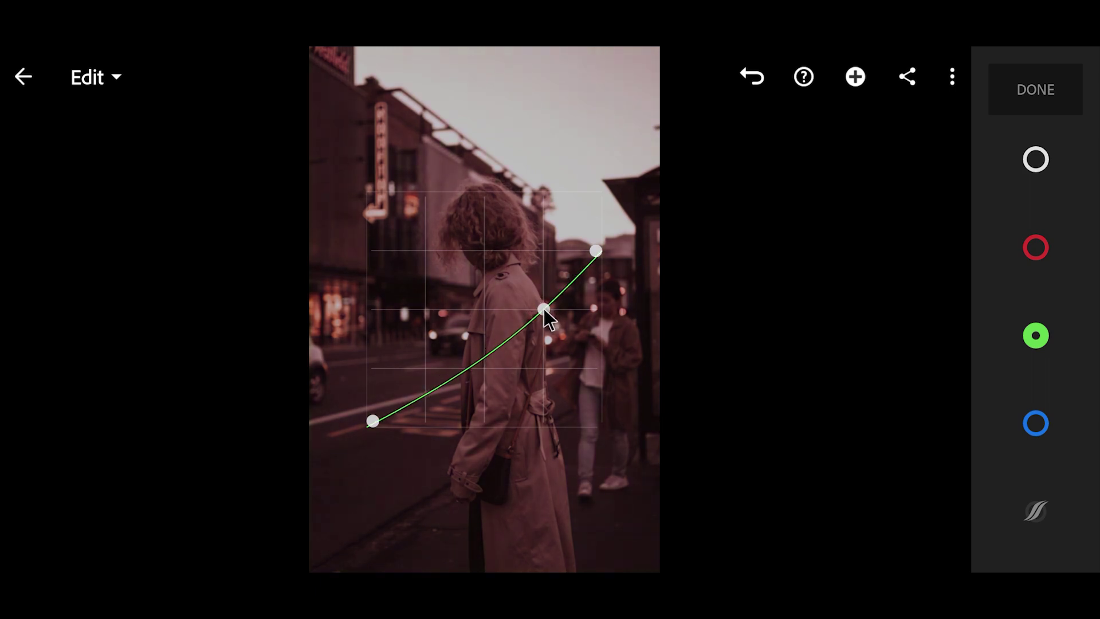
pyautogui.click(1036, 248)
pyautogui.moveTo(535, 300); pyautogui.dragTo(543, 307)
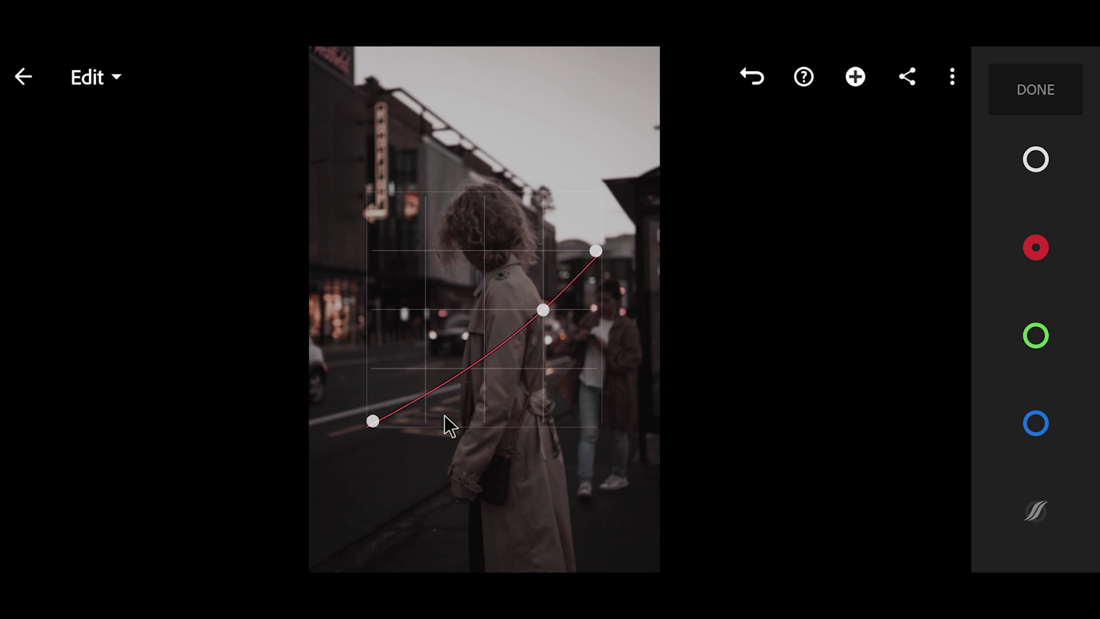
# Step: Add a shadow point to the red curve, lowered slightly, and one to the blue curve, raised slightly
pyautogui.click(441, 384)
pyautogui.moveTo(442, 385); pyautogui.dragTo(444, 387)
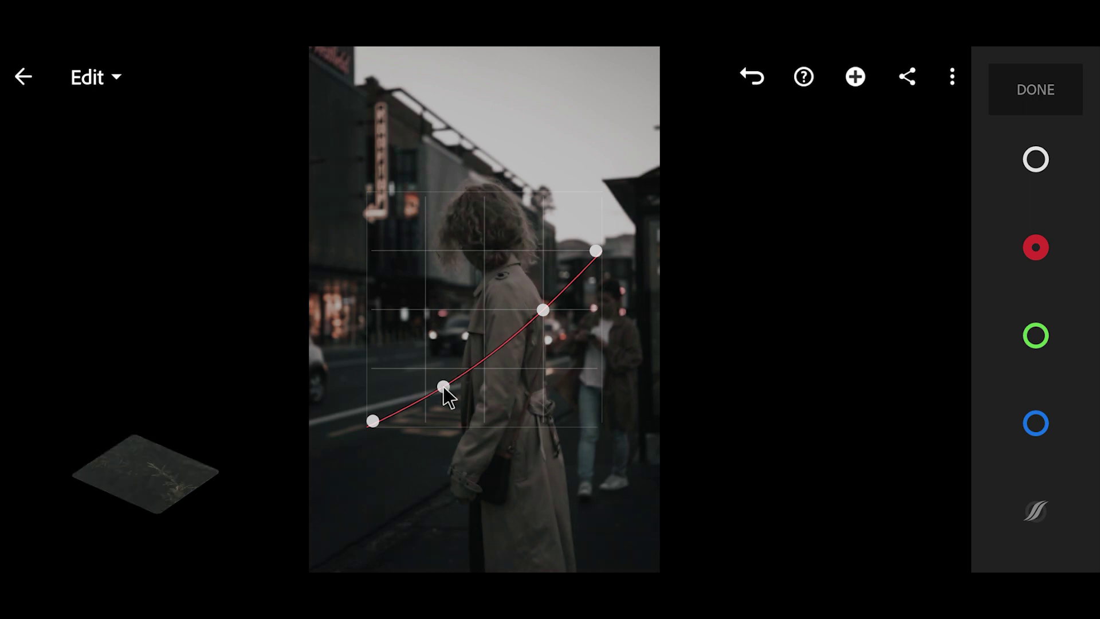
pyautogui.click(1035, 422)
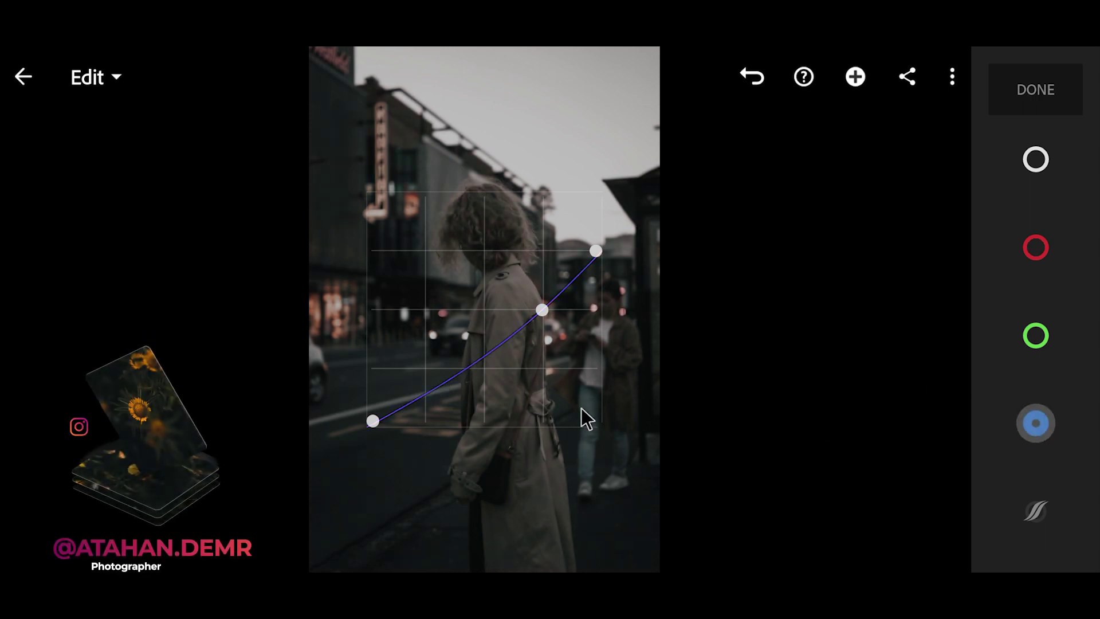
pyautogui.click(441, 385)
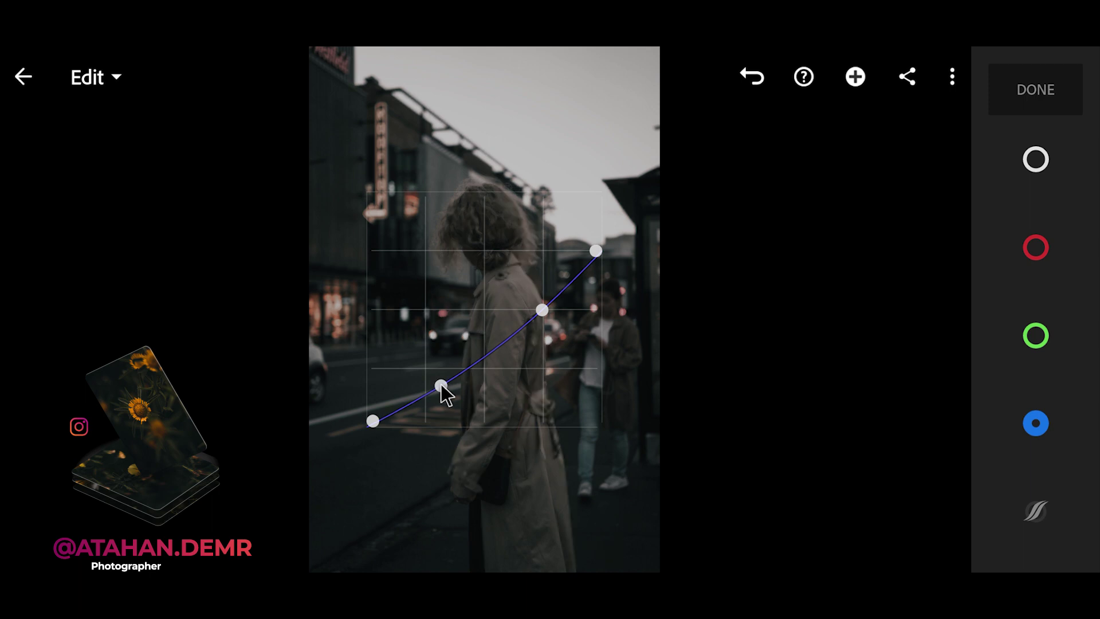
pyautogui.moveTo(442, 382); pyautogui.dragTo(441, 380)
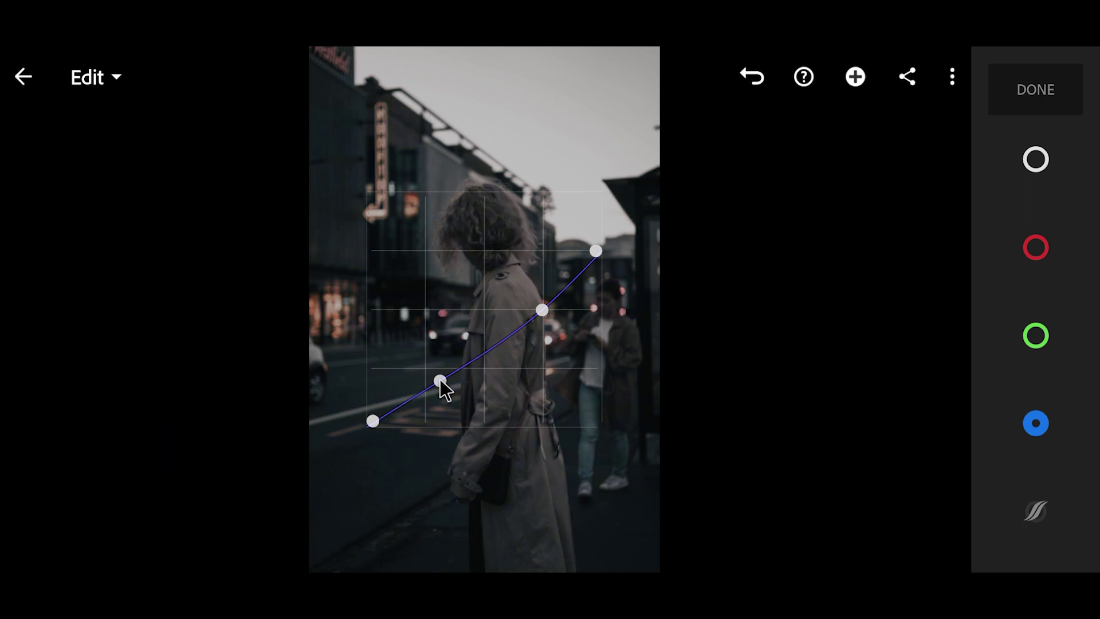
# Step: Fine-tune the upper-tone points, raising the green curve's point slightly and lowering the blue curve's point
pyautogui.click(1046, 335)
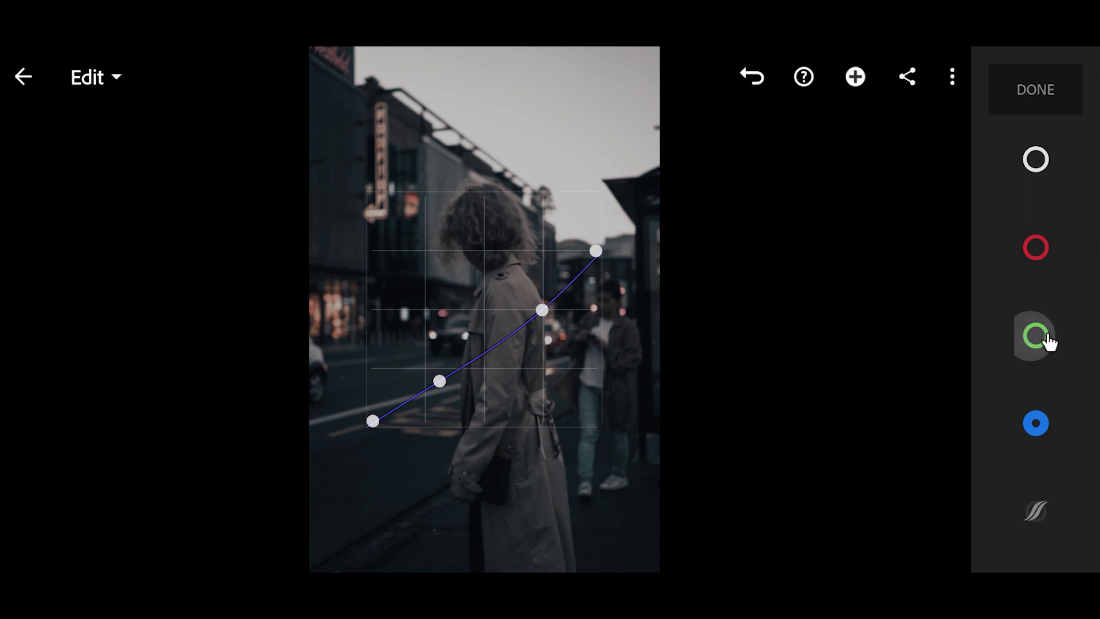
pyautogui.moveTo(543, 310); pyautogui.dragTo(543, 309)
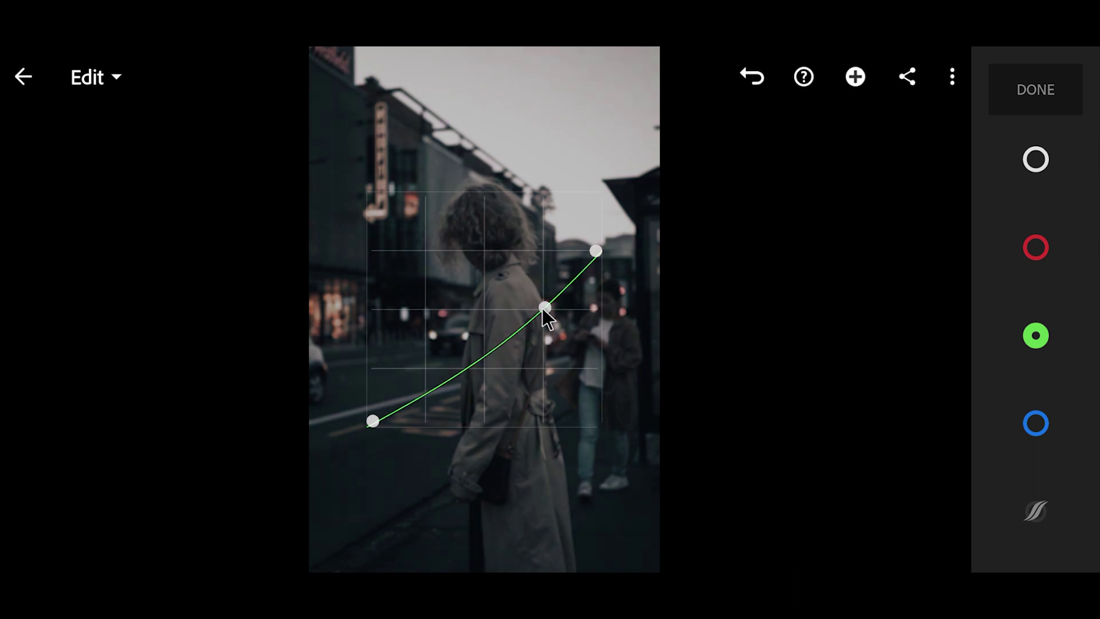
pyautogui.click(1036, 424)
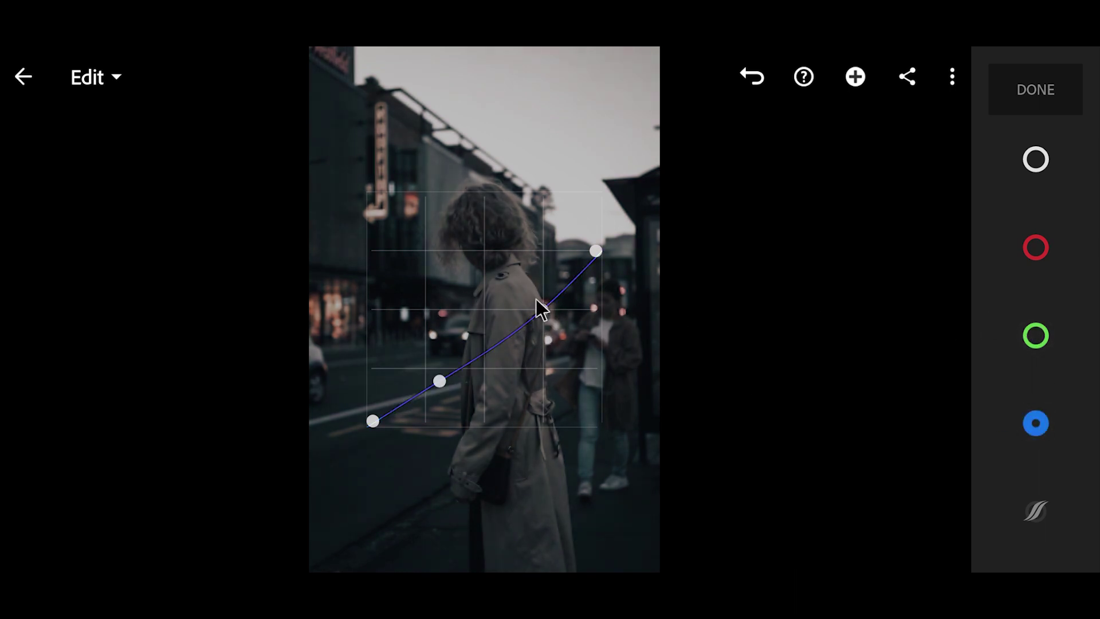
pyautogui.moveTo(542, 308); pyautogui.dragTo(545, 314)
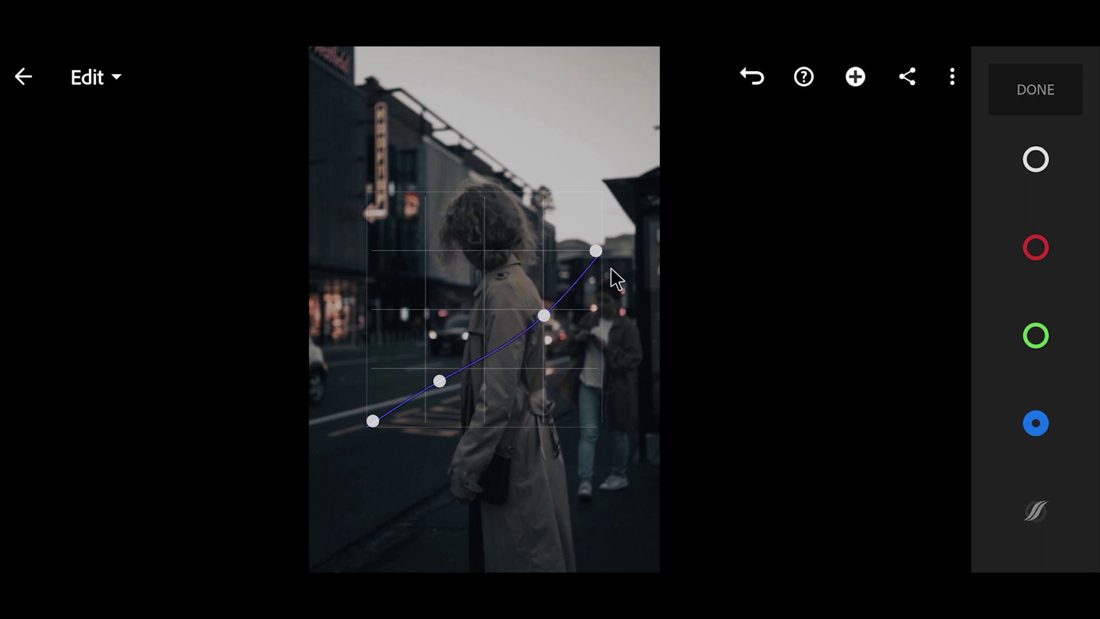
# Step: Raise the white endpoint of the blue curve and lower the white endpoint of the red curve slightly
pyautogui.moveTo(596, 248); pyautogui.dragTo(600, 244)
pyautogui.click(1036, 250)
pyautogui.moveTo(595, 251); pyautogui.dragTo(597, 257)
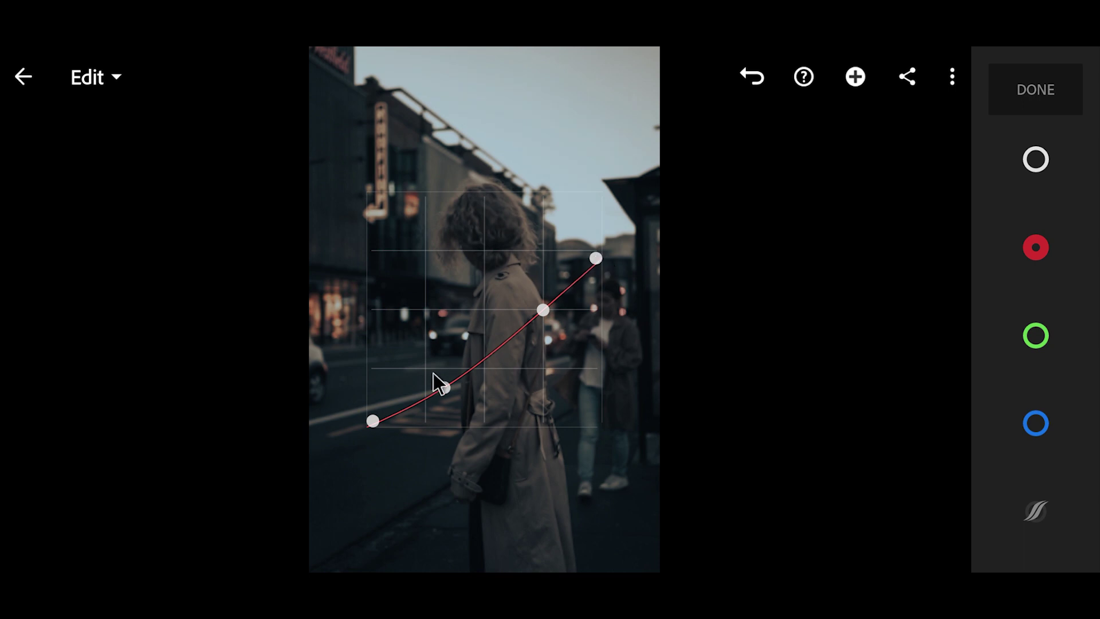
# Step: Raise the red curve's shadow point slightly and nudge the blue curve's shadow point
pyautogui.moveTo(444, 387); pyautogui.dragTo(443, 384)
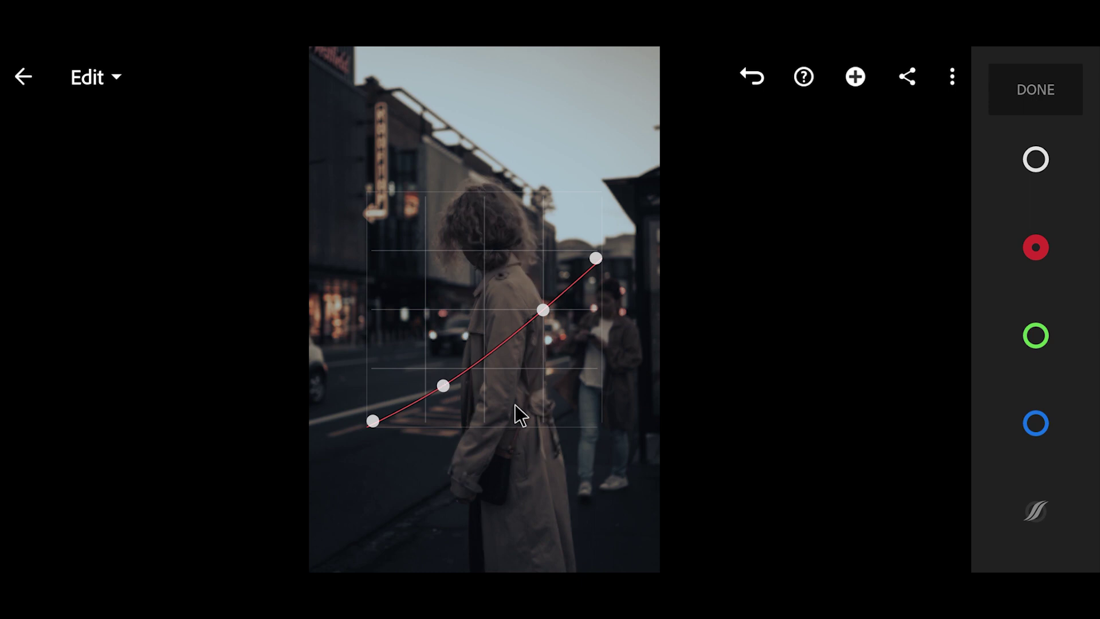
pyautogui.click(1037, 425)
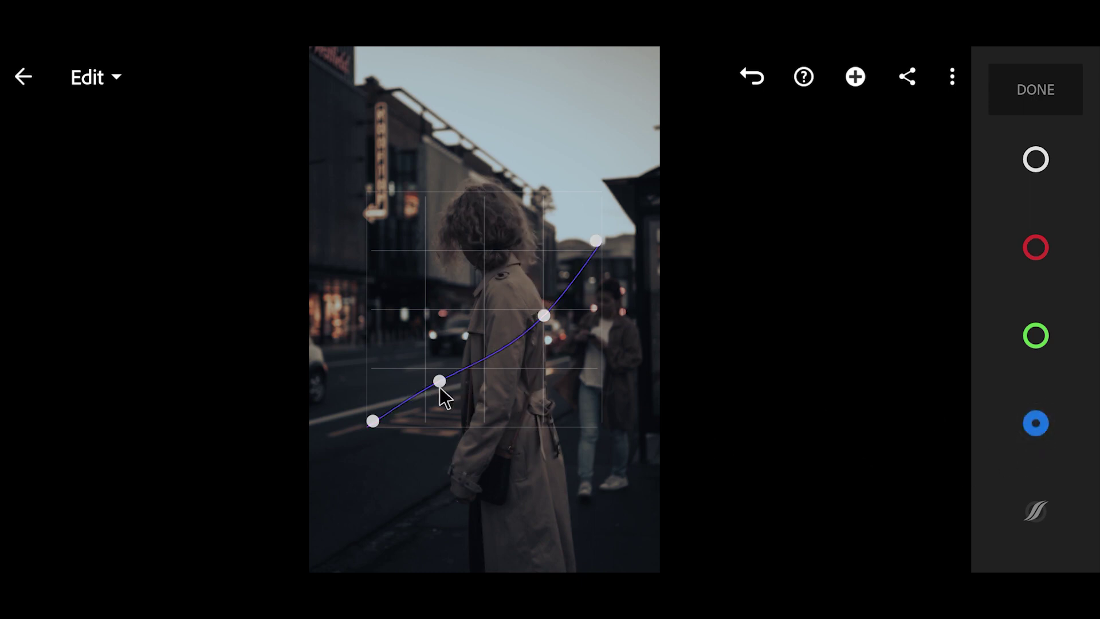
pyautogui.moveTo(437, 379); pyautogui.dragTo(435, 380)
# Step: Add shadow, midtone and highlight points to the main tone curve, keeping the shadows slightly low and lifting the highlights
pyautogui.click(1036, 160)
pyautogui.moveTo(414, 377); pyautogui.dragTo(408, 393)
pyautogui.moveTo(475, 322); pyautogui.dragTo(472, 317)
pyautogui.moveTo(543, 248); pyautogui.dragTo(543, 231)
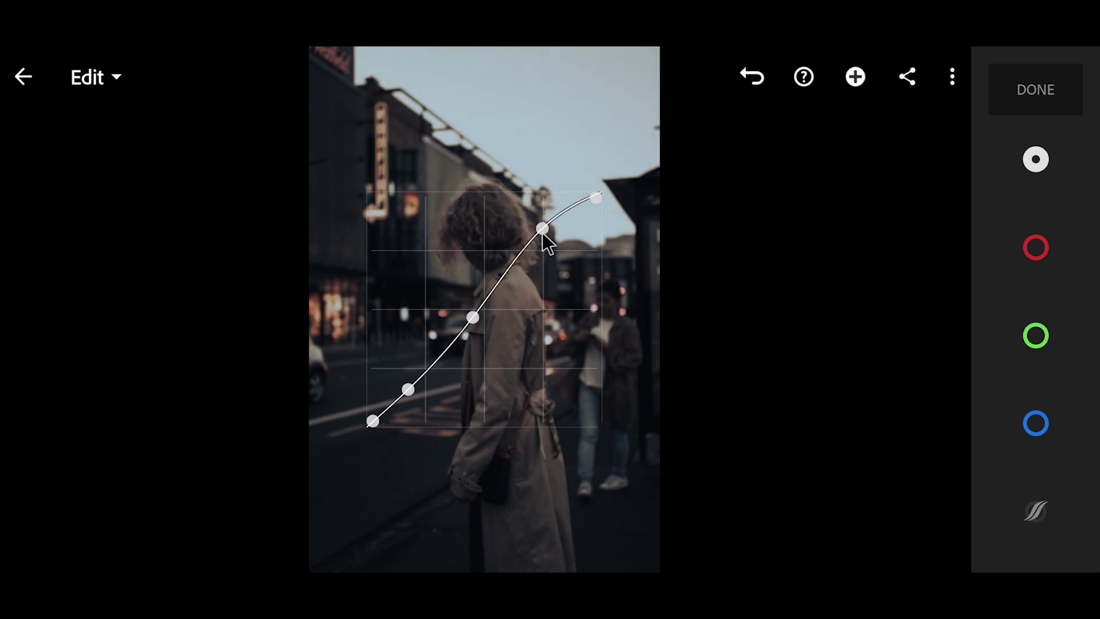
# Step: Brighten the main tone curve by moving its midtone and highlight points toward the darker tones and raising its shadow point
pyautogui.moveTo(470, 314); pyautogui.dragTo(469, 307)
pyautogui.moveTo(542, 229); pyautogui.dragTo(526, 235)
pyautogui.moveTo(469, 307); pyautogui.dragTo(458, 309)
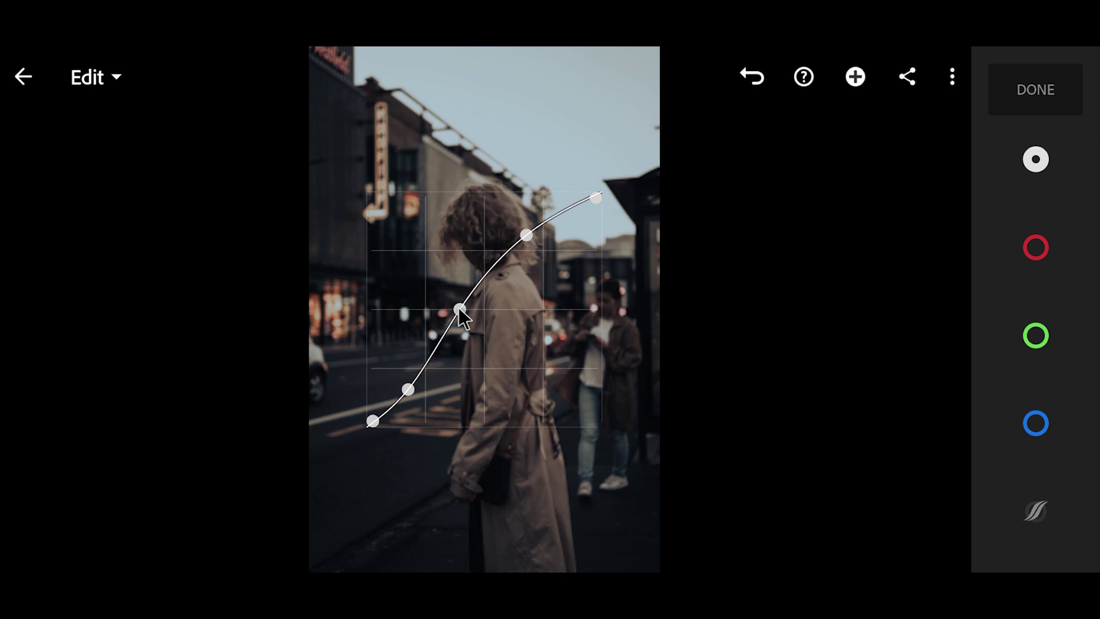
pyautogui.moveTo(405, 388); pyautogui.dragTo(424, 365)
# Step: Fine-tune the red curve's shadow point and finish editing the tone curves
pyautogui.click(1027, 430)
pyautogui.click(1027, 254)
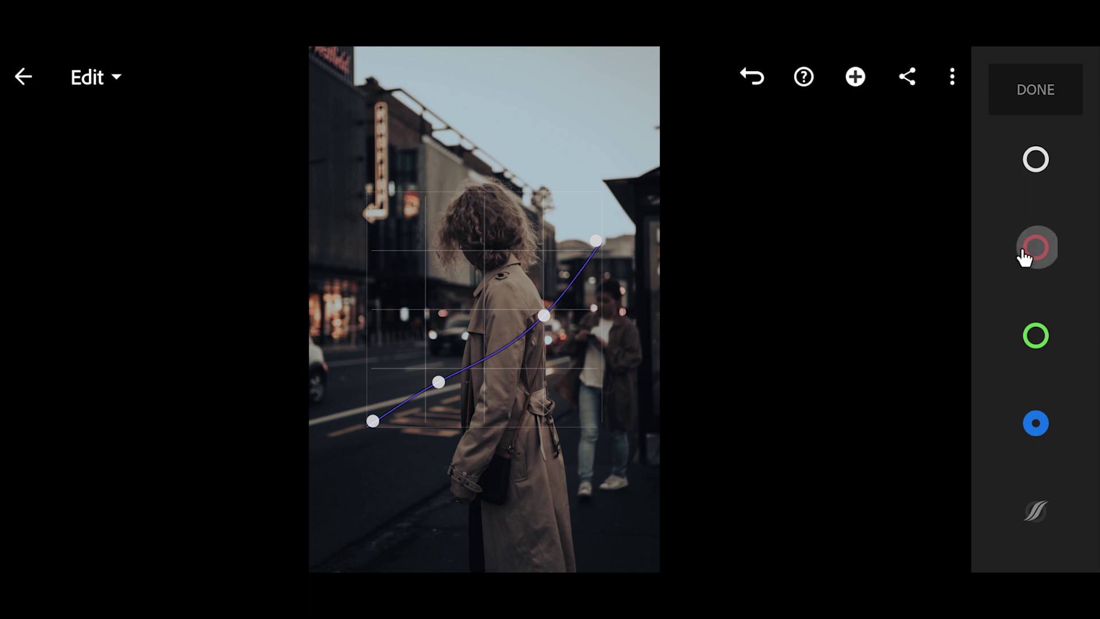
pyautogui.moveTo(441, 387); pyautogui.dragTo(441, 384)
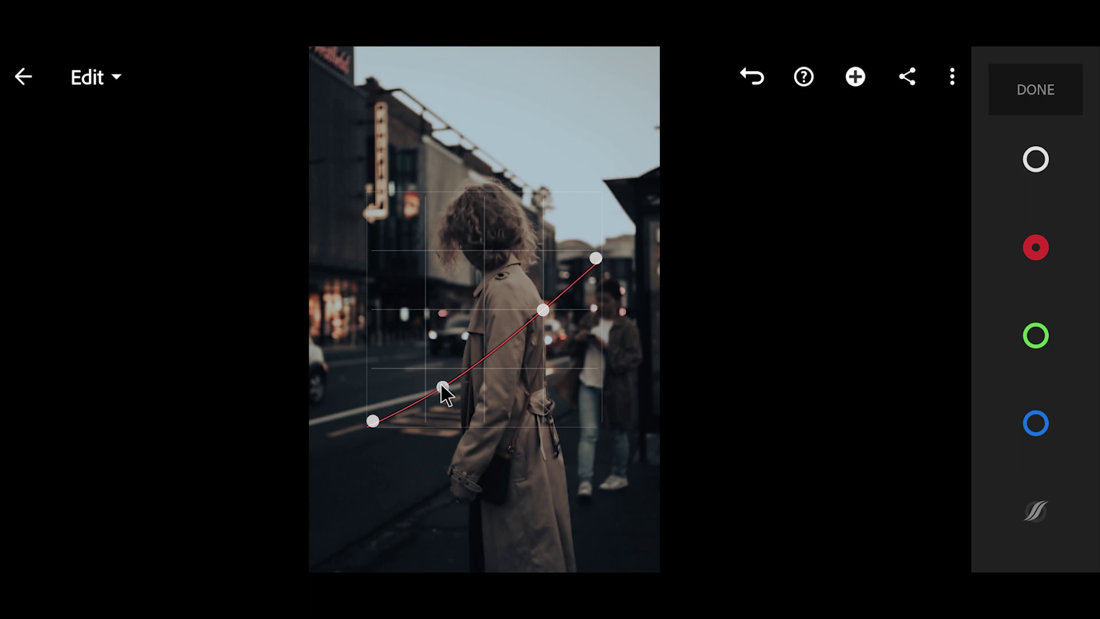
pyautogui.click(1016, 111)
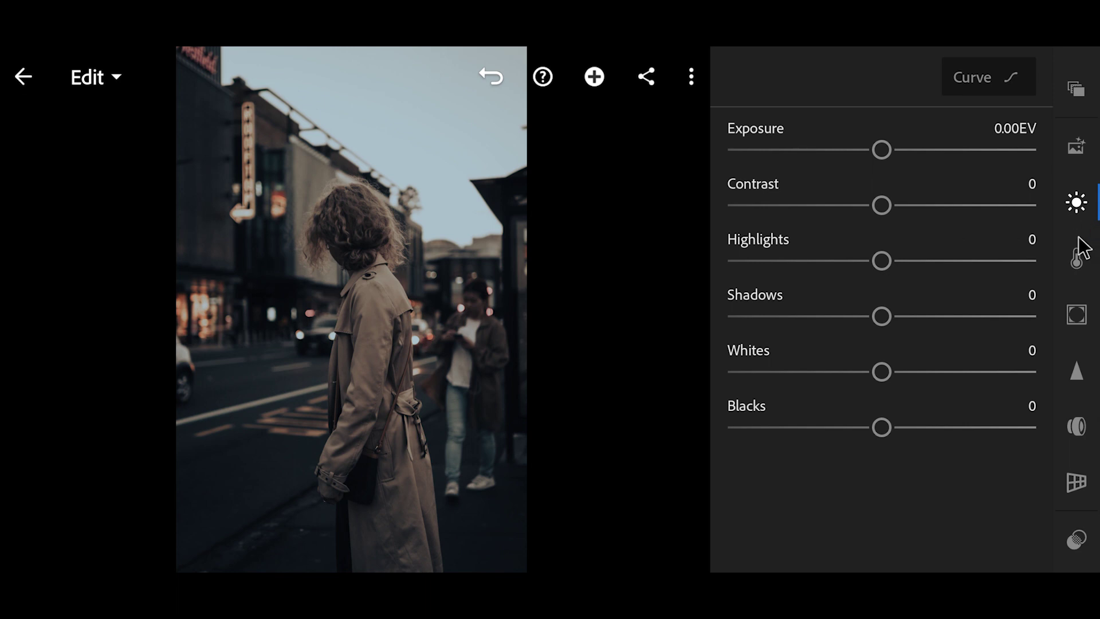
# Step: Color grade the shadows with hue 10 and saturation 10
pyautogui.click(1076, 259)
pyautogui.click(965, 80)
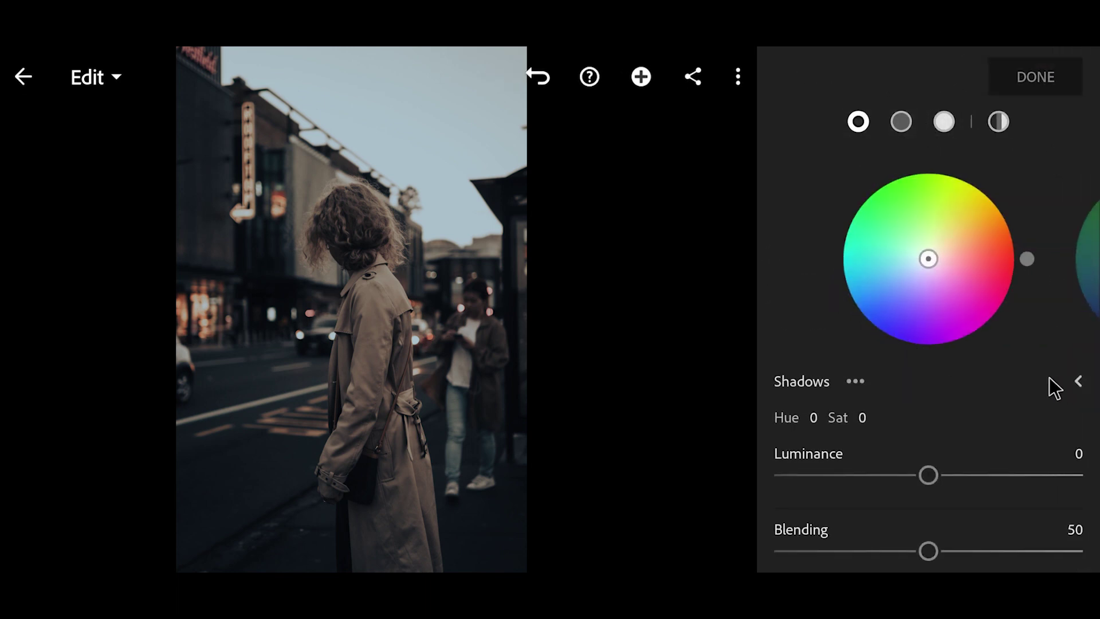
pyautogui.click(1077, 382)
pyautogui.moveTo(818, 496); pyautogui.dragTo(848, 490)
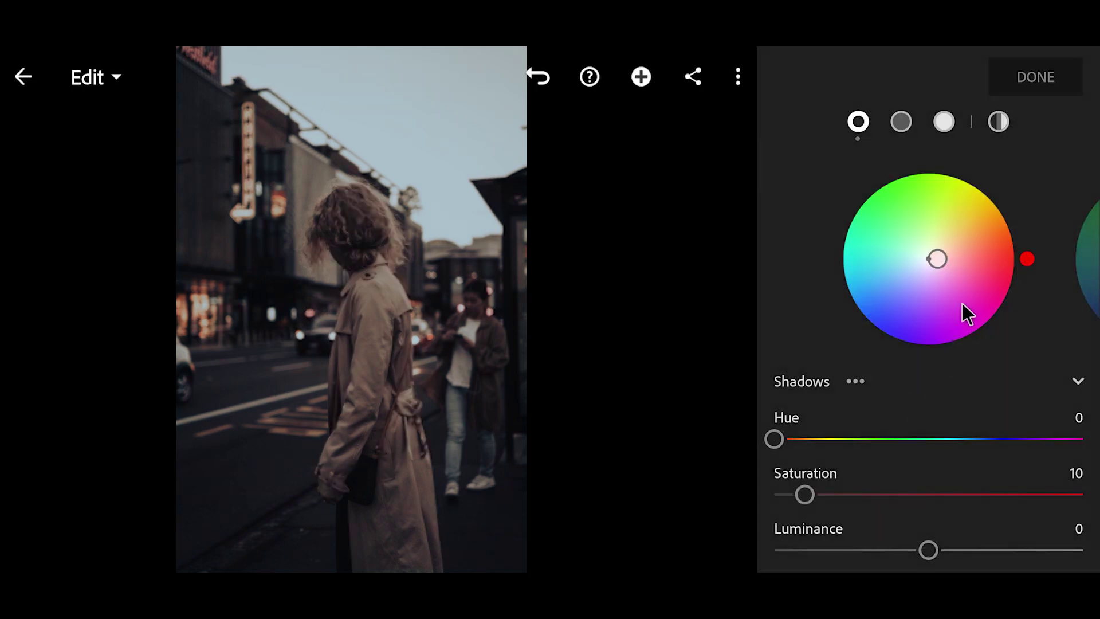
pyautogui.moveTo(1022, 263)
pyautogui.mouseDown()
pyautogui.moveTo(992, 181)
pyautogui.moveTo(929, 167)
pyautogui.moveTo(856, 181)
pyautogui.moveTo(817, 212)
pyautogui.moveTo(792, 256)
pyautogui.moveTo(792, 307)
pyautogui.moveTo(799, 270)
pyautogui.moveTo(977, 190)
pyautogui.moveTo(1064, 207)
pyautogui.moveTo(1080, 231)
pyautogui.moveTo(1080, 219)
pyautogui.mouseUp()
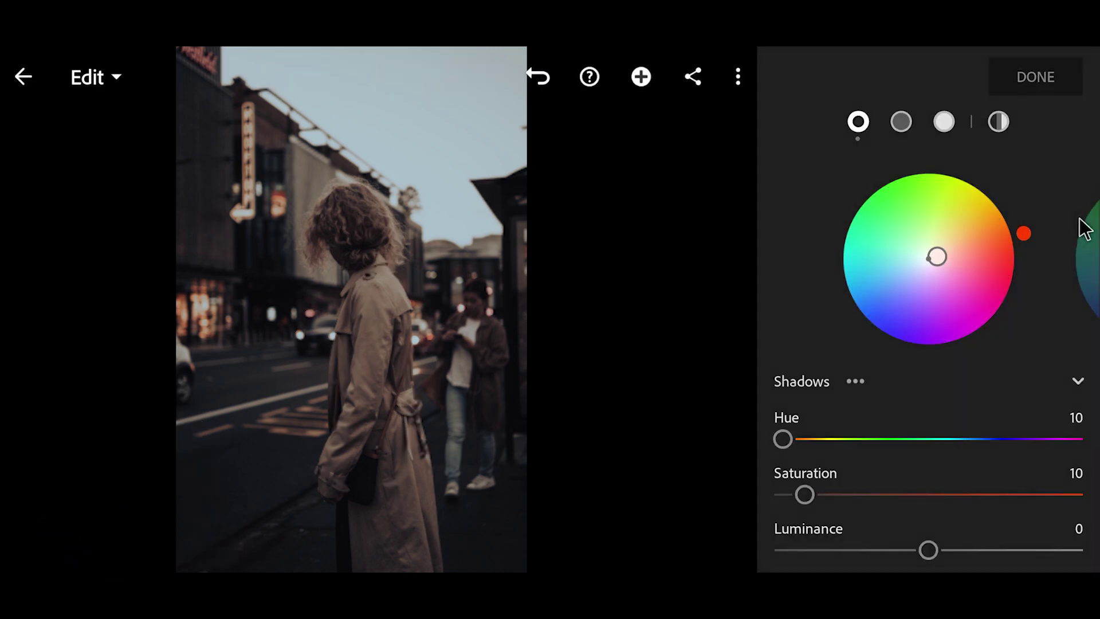
# Step: Color grade the midtones with hue 185 and saturation 20
pyautogui.click(901, 122)
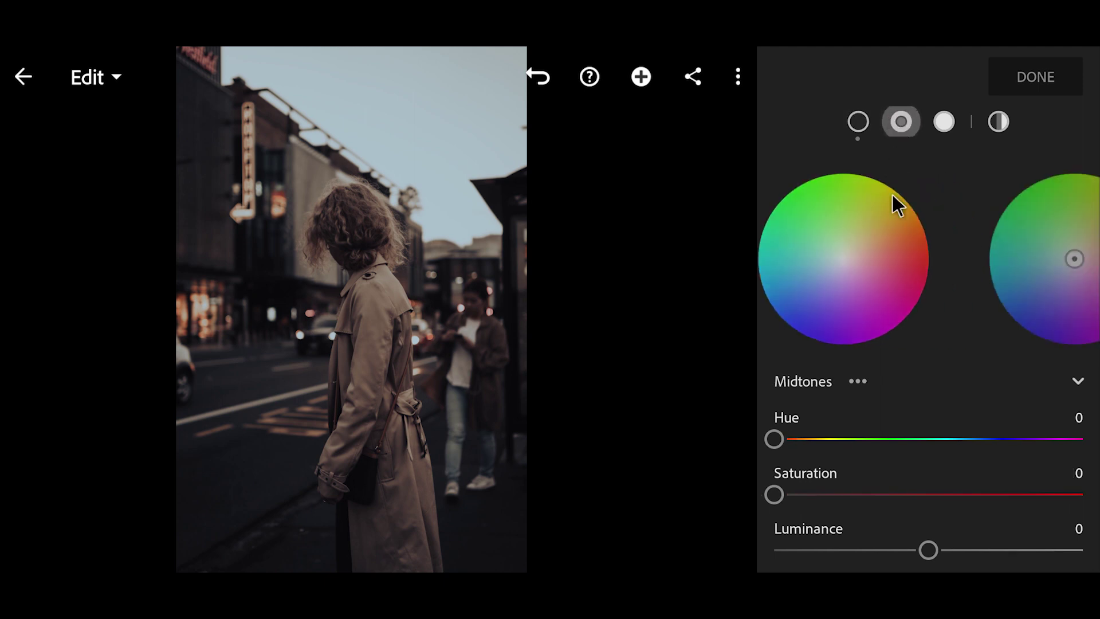
pyautogui.moveTo(825, 493); pyautogui.dragTo(864, 481)
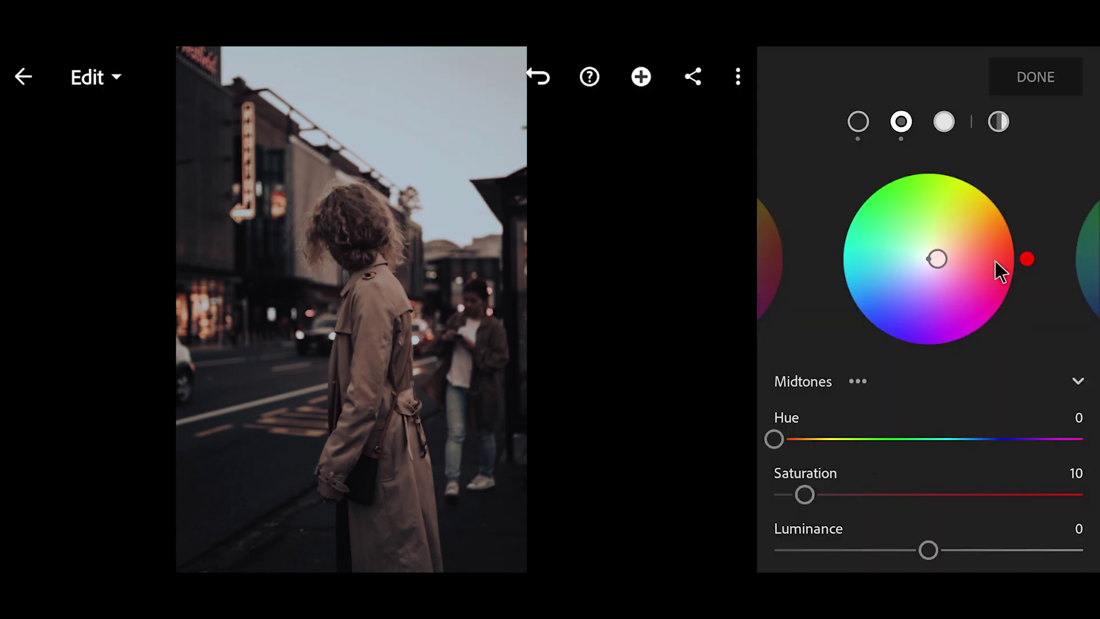
pyautogui.moveTo(1028, 260); pyautogui.dragTo(814, 266)
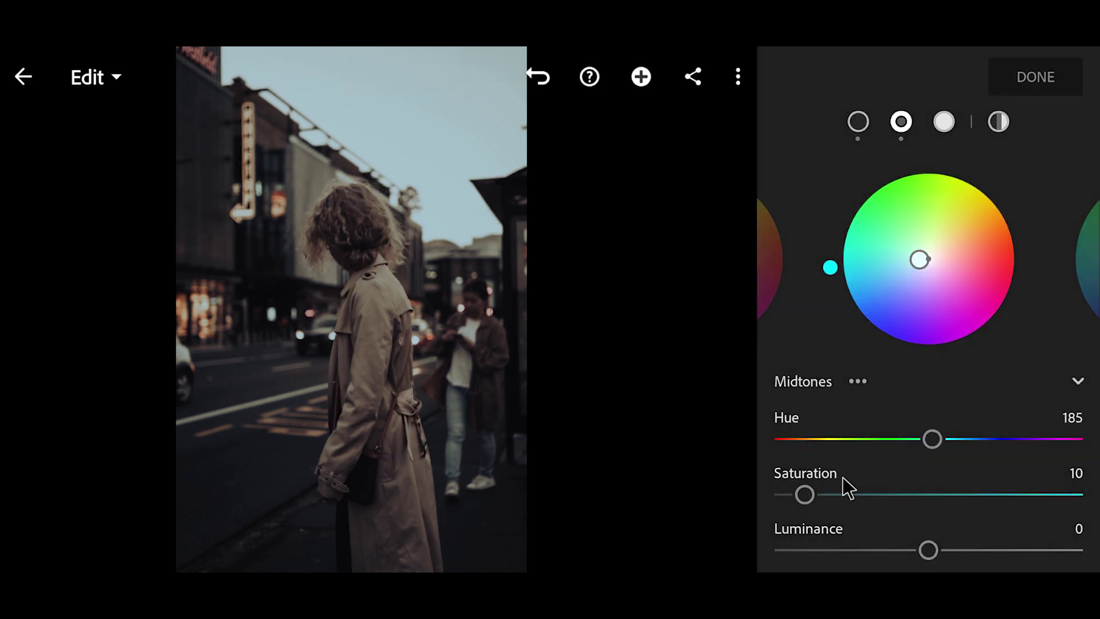
pyautogui.moveTo(844, 484); pyautogui.dragTo(881, 483)
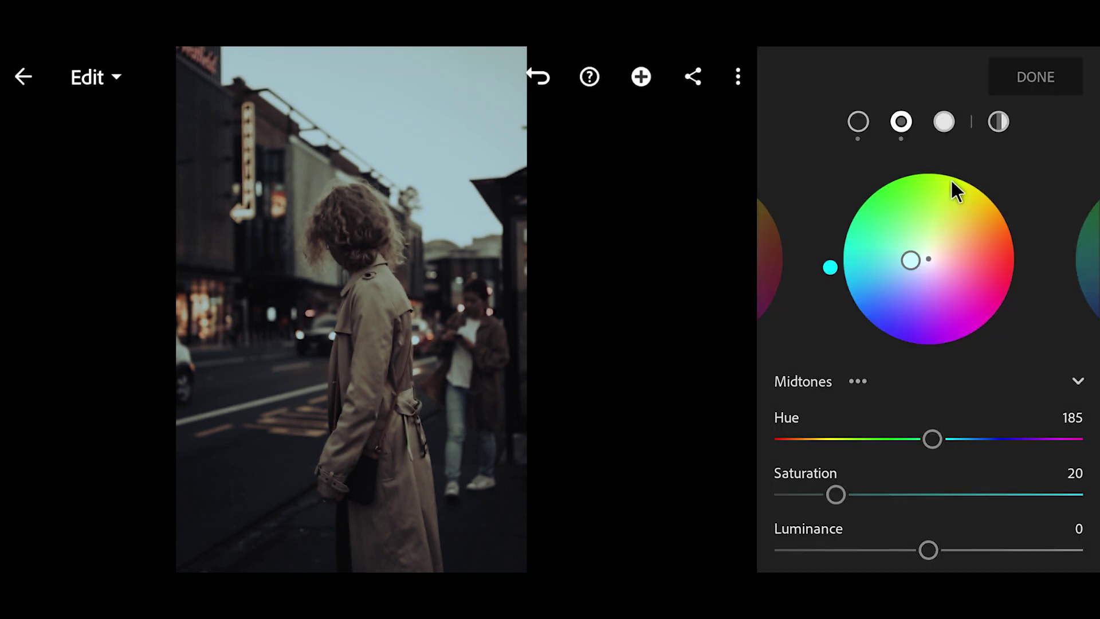
# Step: Color grade the highlights with hue 200 and saturation 15, and finish the color grading
pyautogui.click(943, 124)
pyautogui.moveTo(838, 484); pyautogui.dragTo(889, 482)
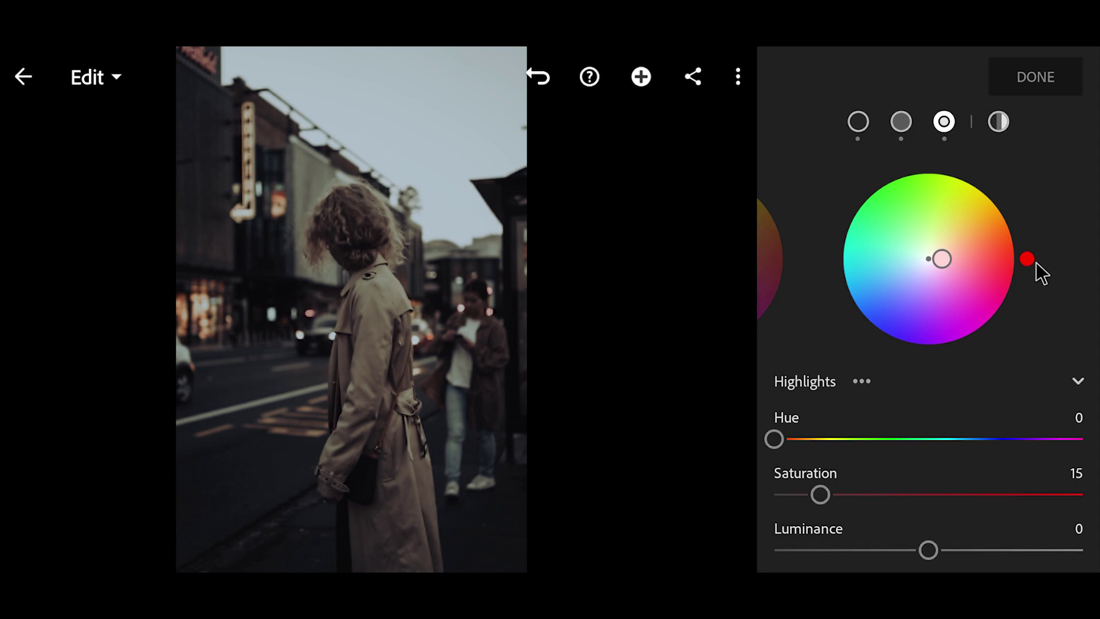
pyautogui.moveTo(1027, 263)
pyautogui.mouseDown()
pyautogui.moveTo(940, 335)
pyautogui.moveTo(846, 353)
pyautogui.moveTo(785, 309)
pyautogui.mouseUp()
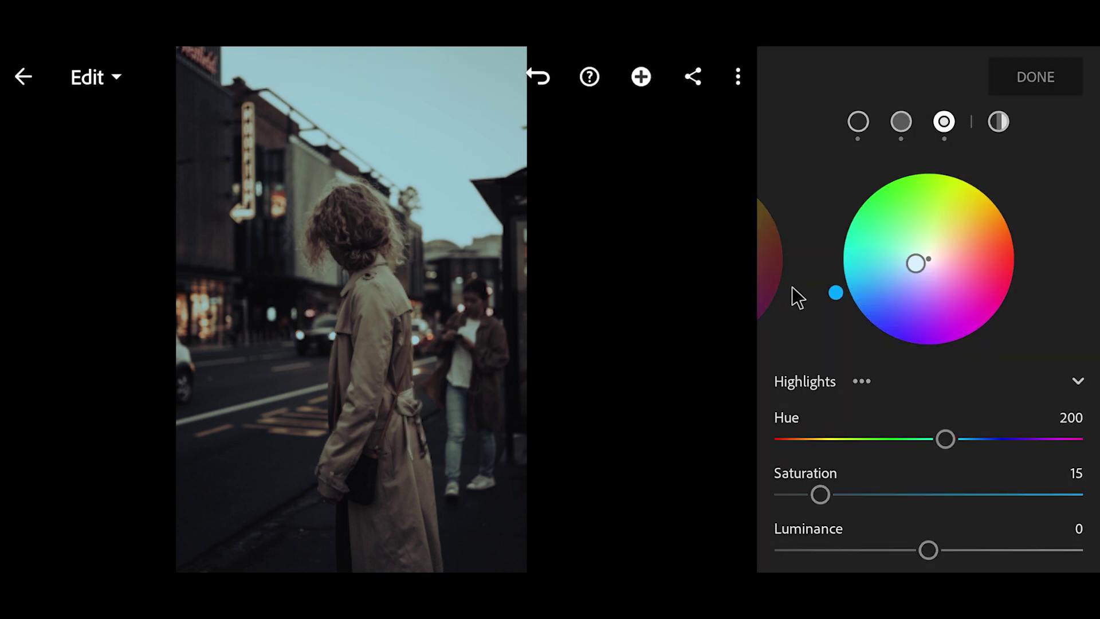
pyautogui.click(1056, 78)
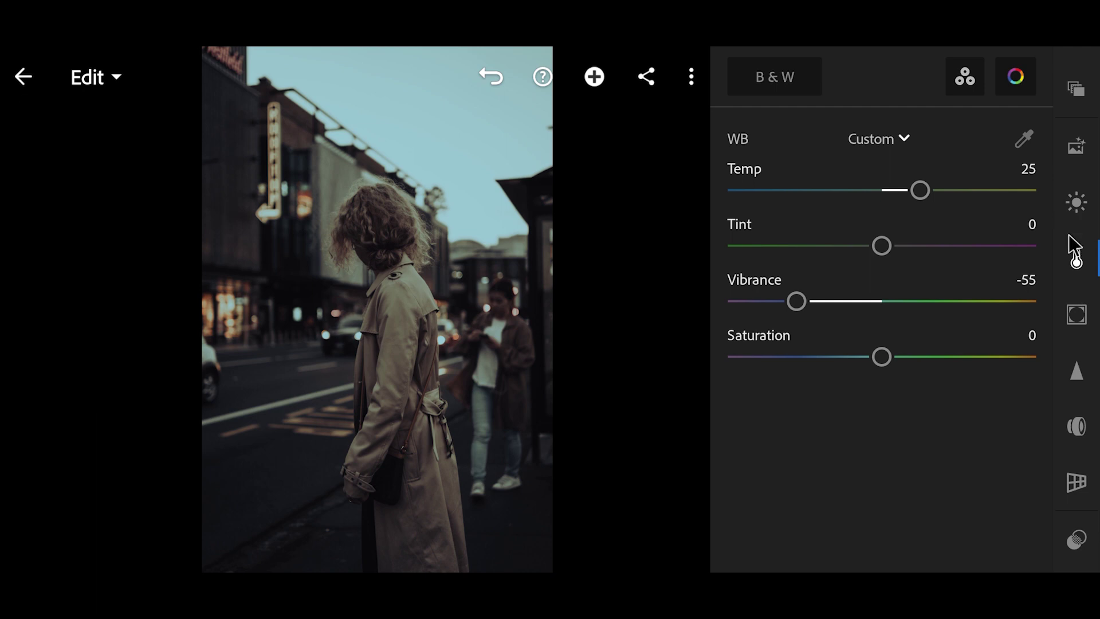
# Step: Copy the photo's edit settings, keeping the default selection of profile, light, color, effects, detail and optics
pyautogui.click(1072, 203)
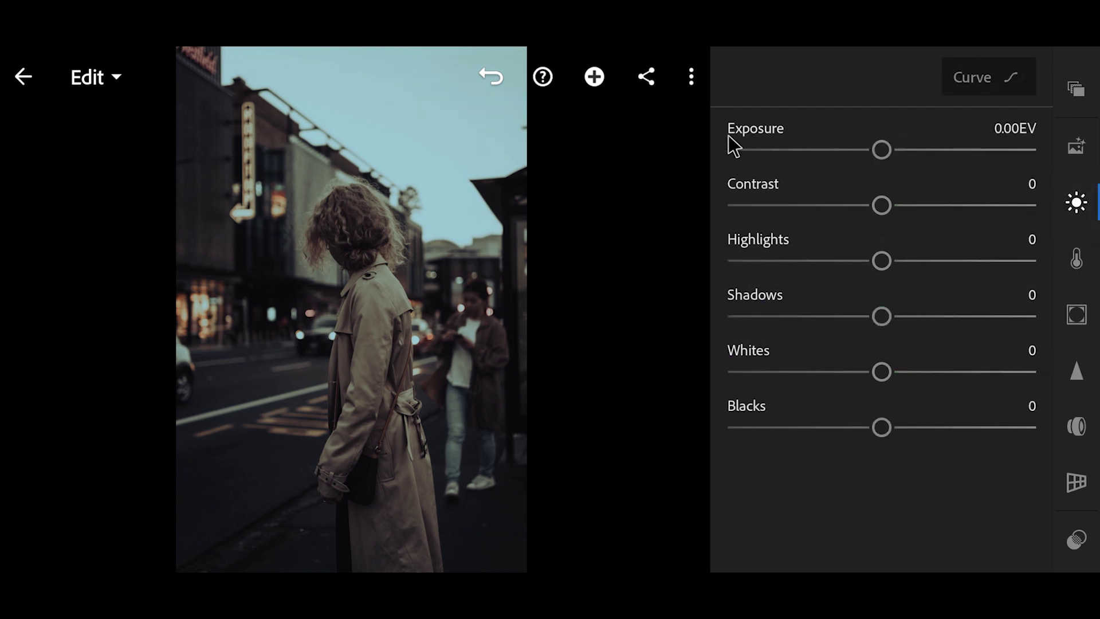
pyautogui.click(495, 281)
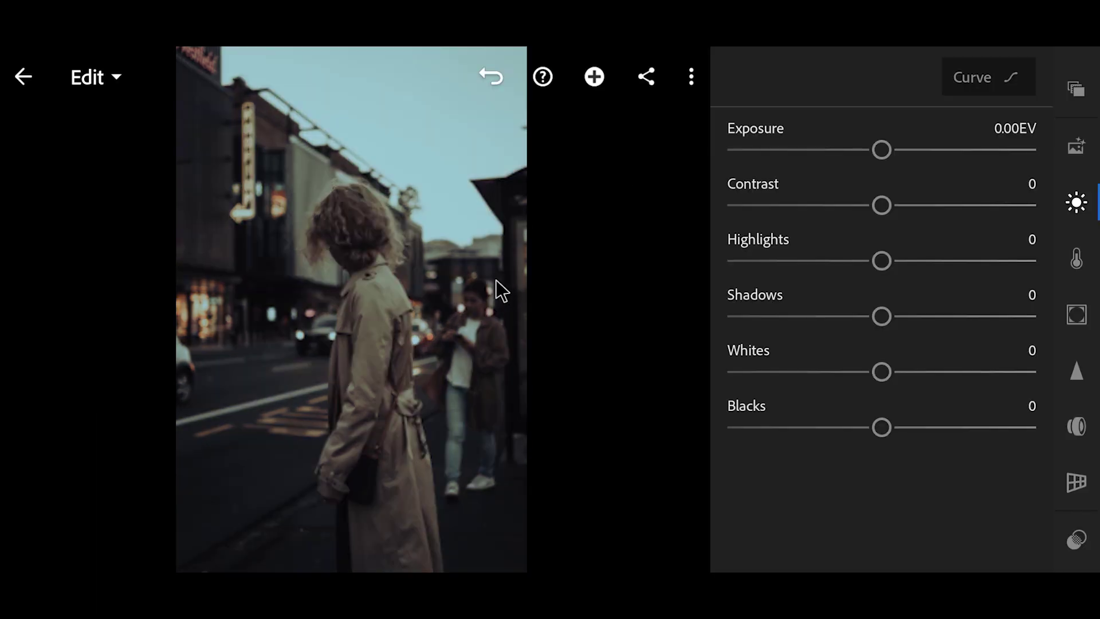
pyautogui.click(691, 76)
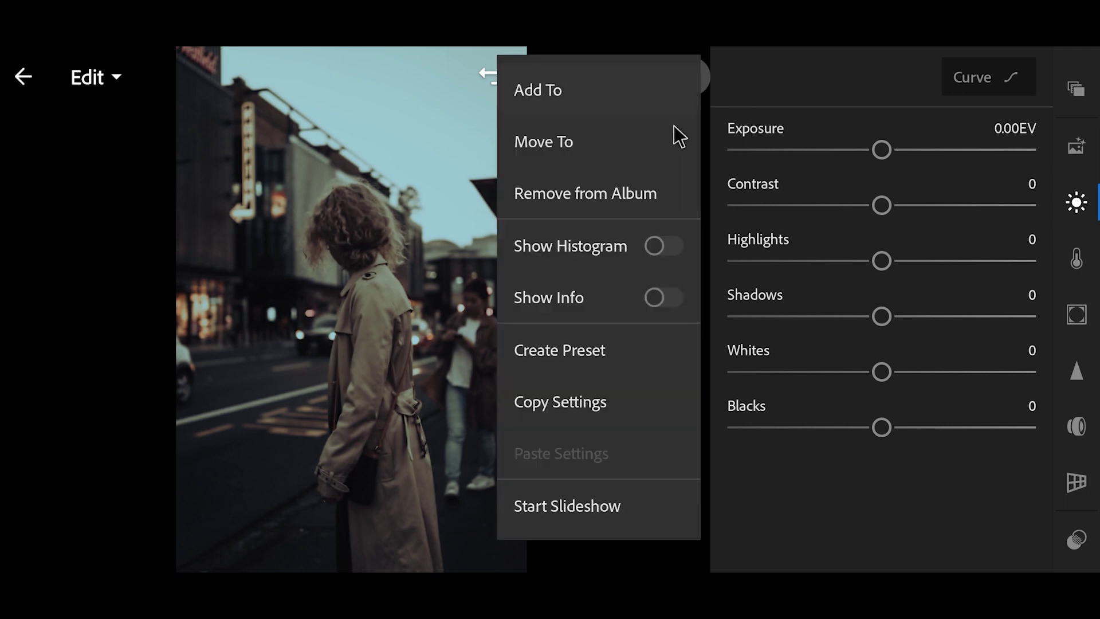
pyautogui.click(567, 404)
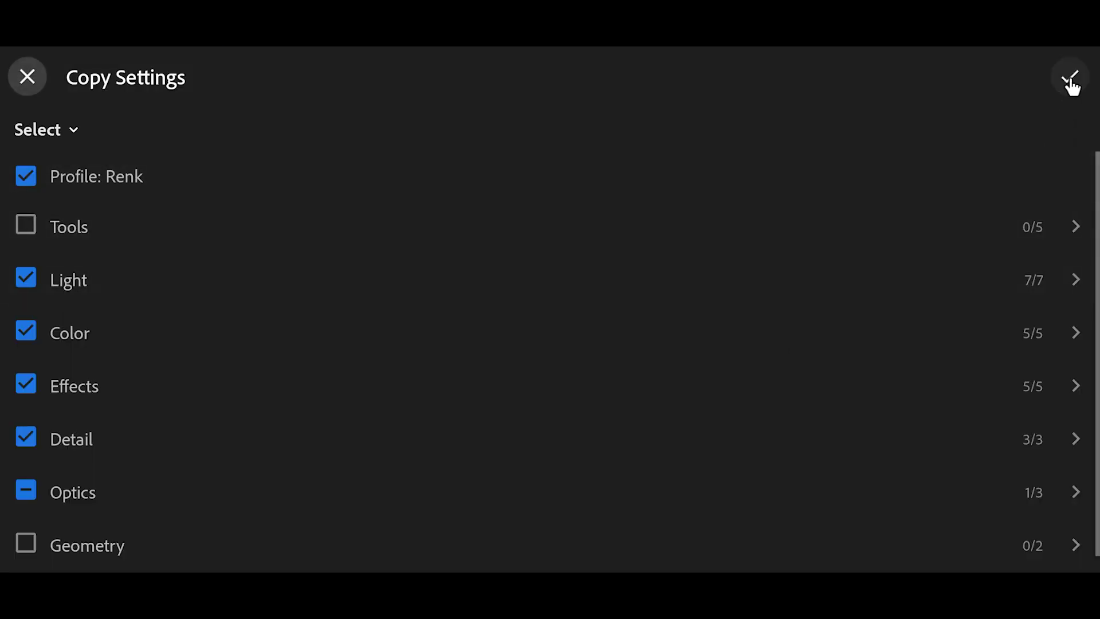
pyautogui.click(1068, 77)
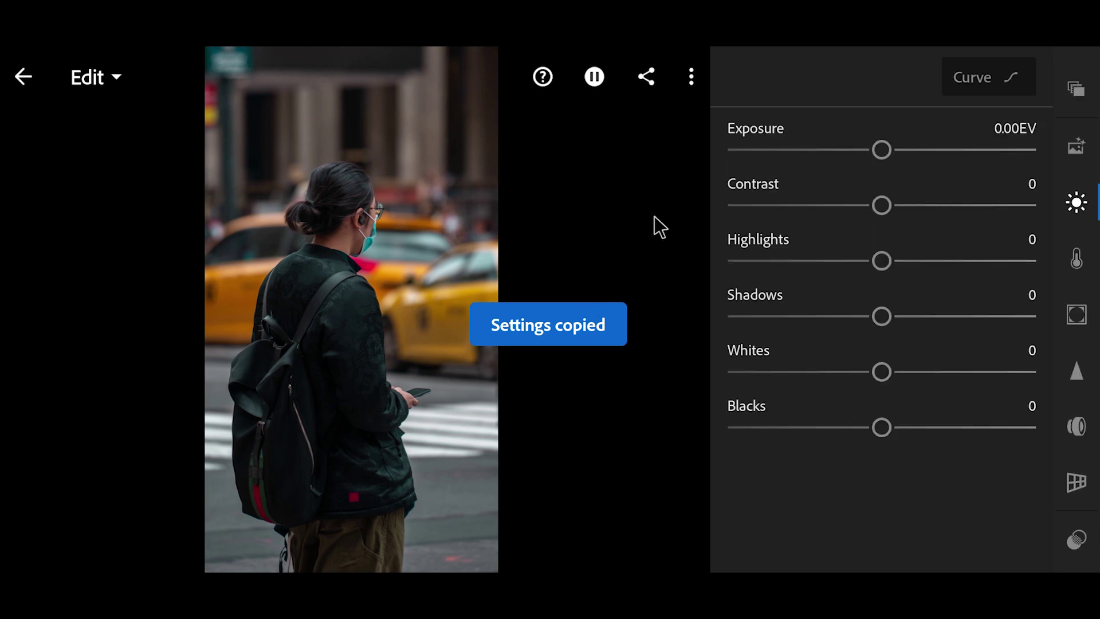
# Step: Paste the copied edit settings onto the photo of the person with a backpack by the yellow taxis
pyautogui.click(692, 77)
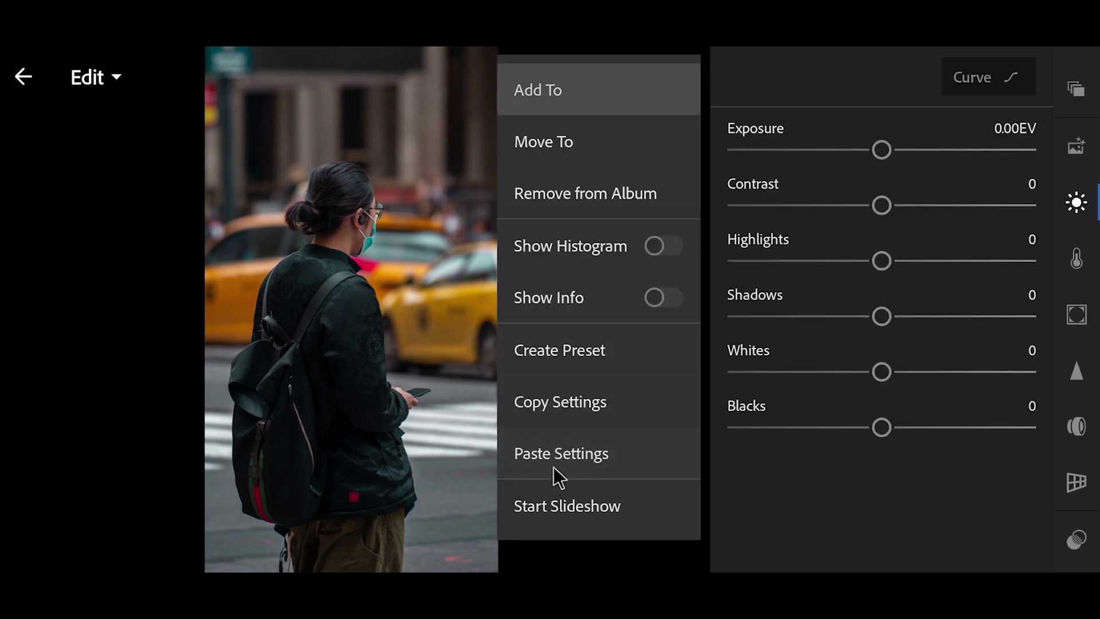
pyautogui.click(553, 466)
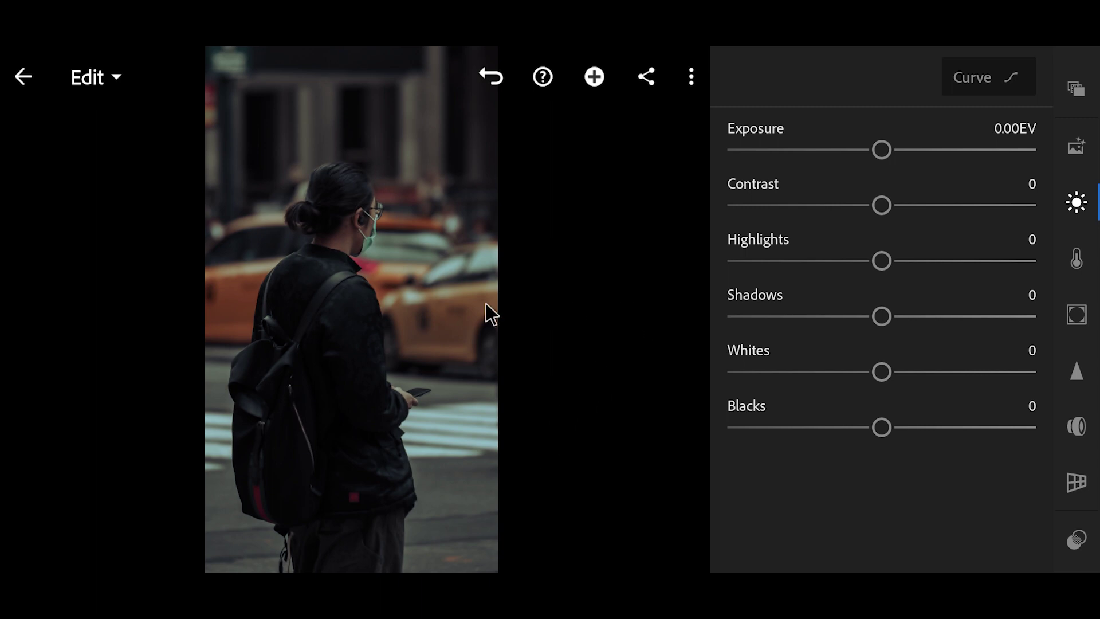
# Step: Paste the copied edit settings onto the night photo of the person under an umbrella and raise its exposure slightly
pyautogui.moveTo(315, 314); pyautogui.dragTo(398, 297)
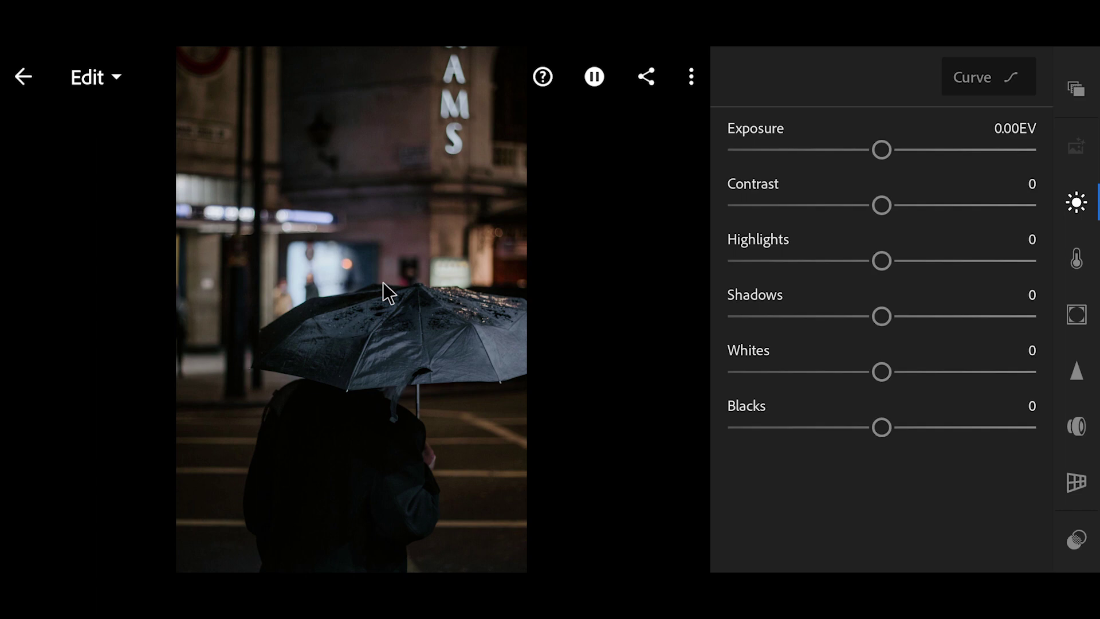
pyautogui.click(691, 76)
pyautogui.click(548, 459)
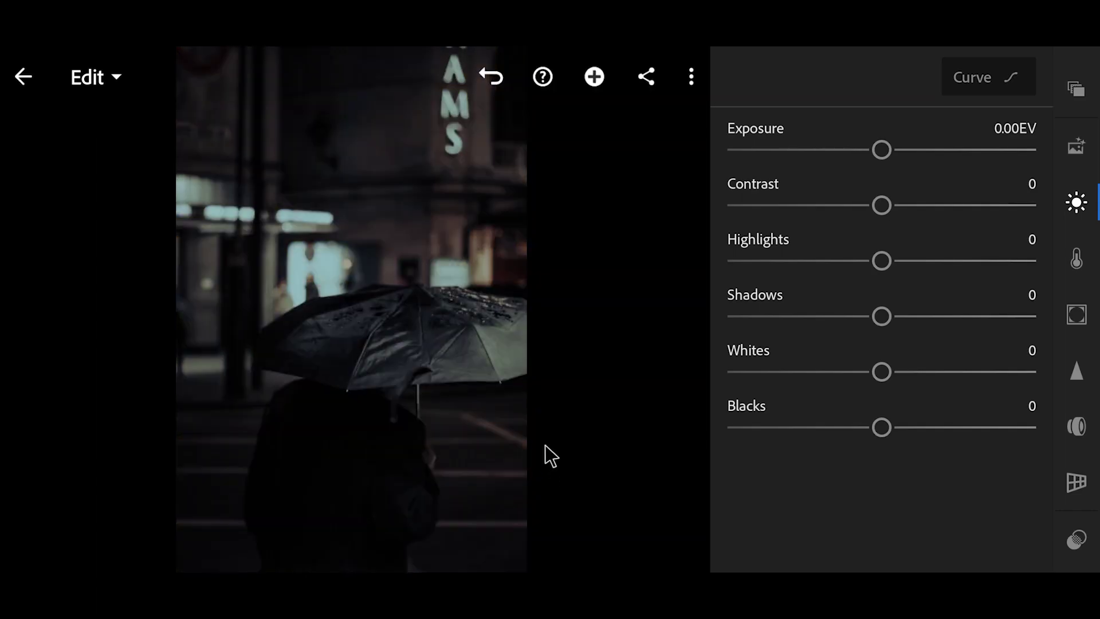
pyautogui.moveTo(879, 148); pyautogui.dragTo(901, 149)
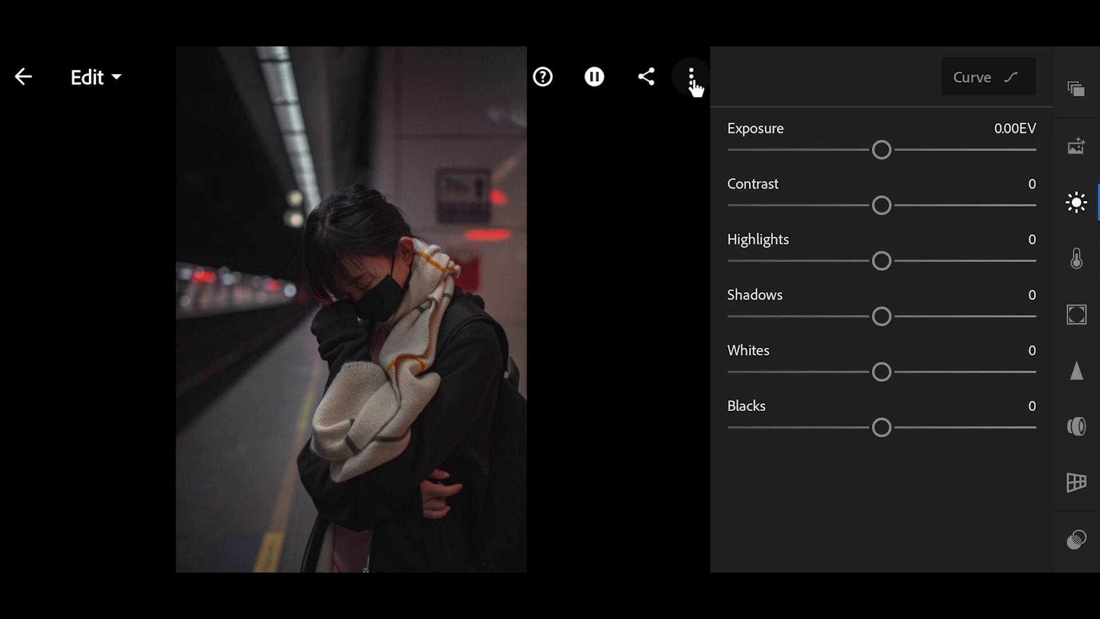
# Step: Paste the copied settings onto the station platform photo and brighten it with whites 41 and exposure 0.31EV
pyautogui.click(692, 81)
pyautogui.click(582, 450)
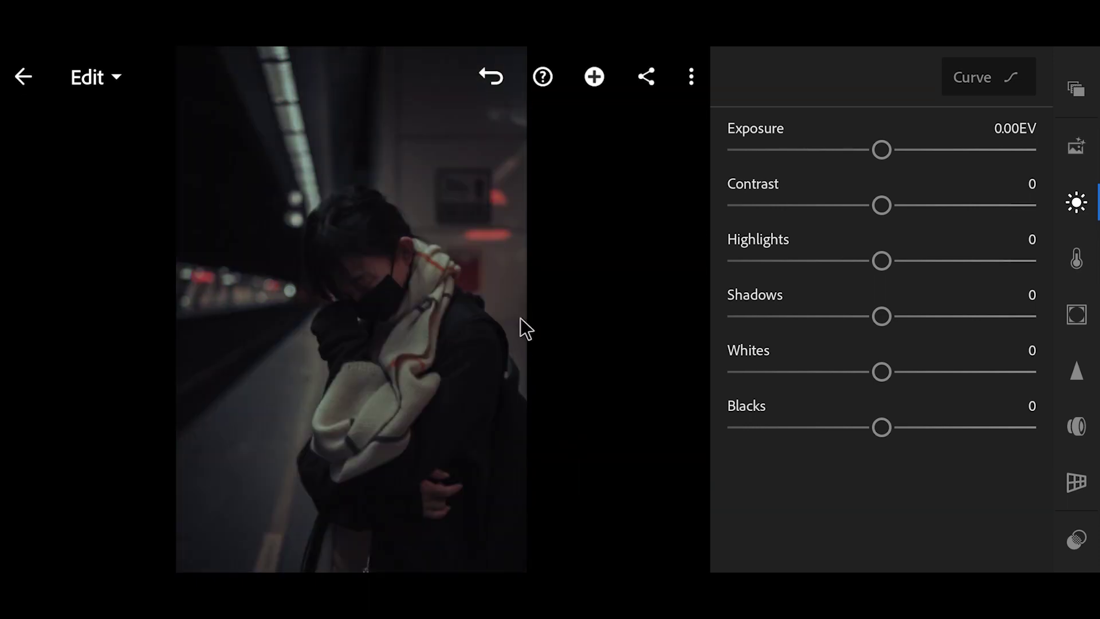
pyautogui.moveTo(803, 359); pyautogui.dragTo(881, 354)
pyautogui.moveTo(884, 149); pyautogui.dragTo(894, 148)
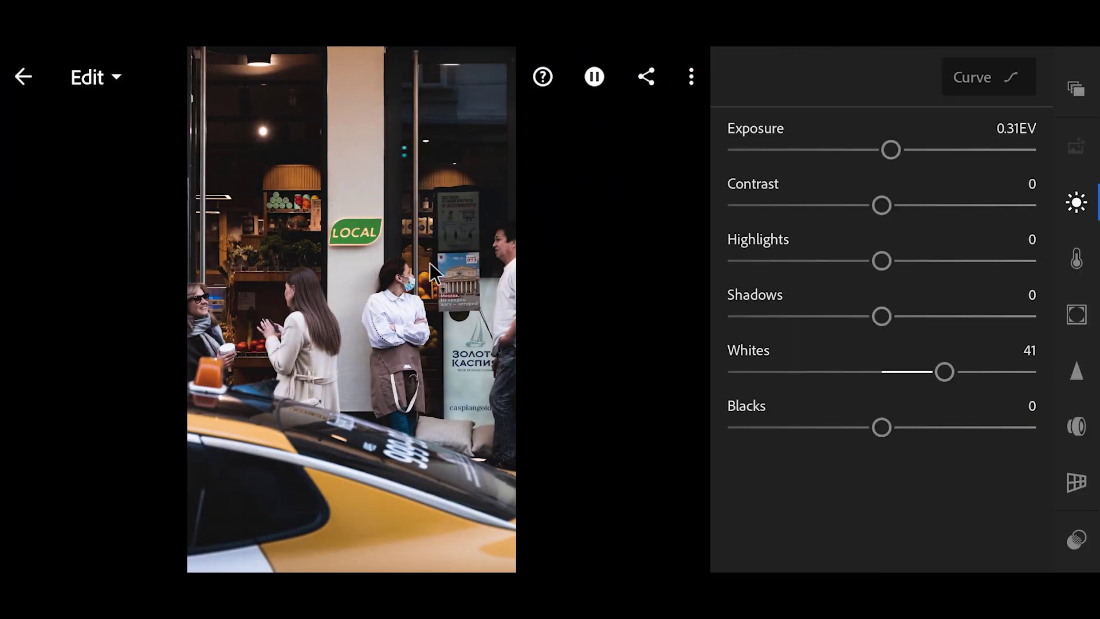
# Step: Paste the copied settings onto the storefront photo with the taxi and set its highlights to -100
pyautogui.click(700, 90)
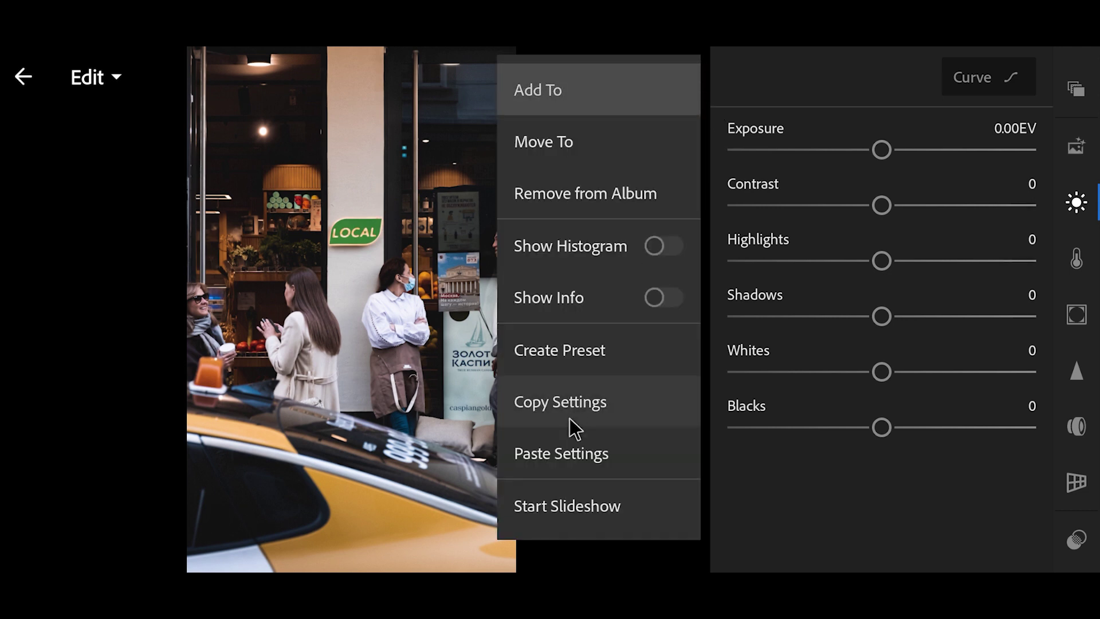
pyautogui.click(570, 452)
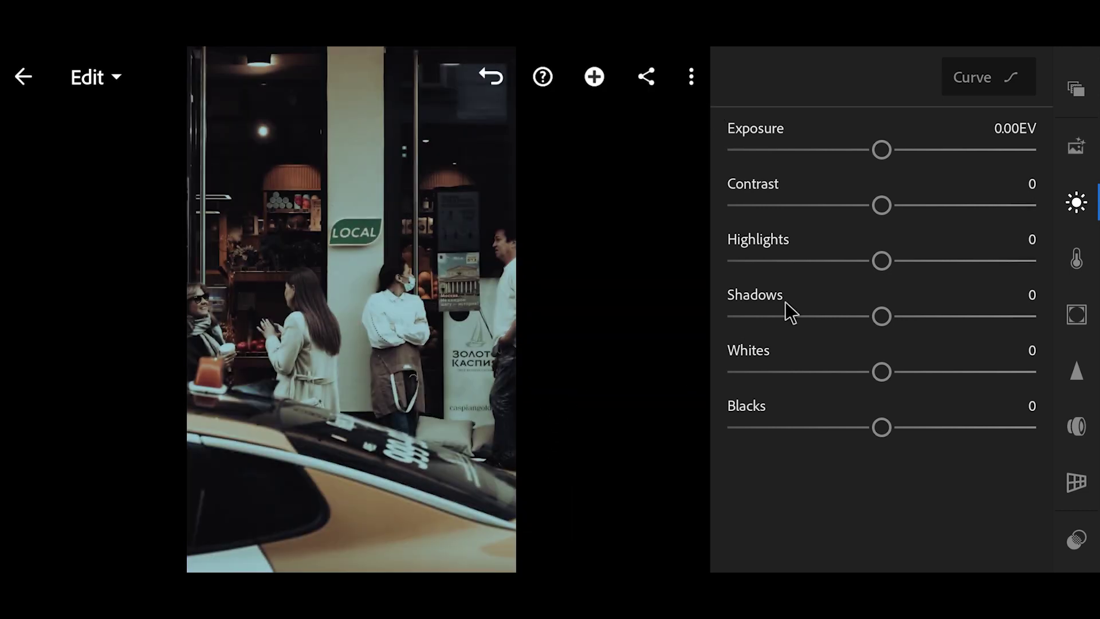
pyautogui.moveTo(881, 260); pyautogui.dragTo(599, 258)
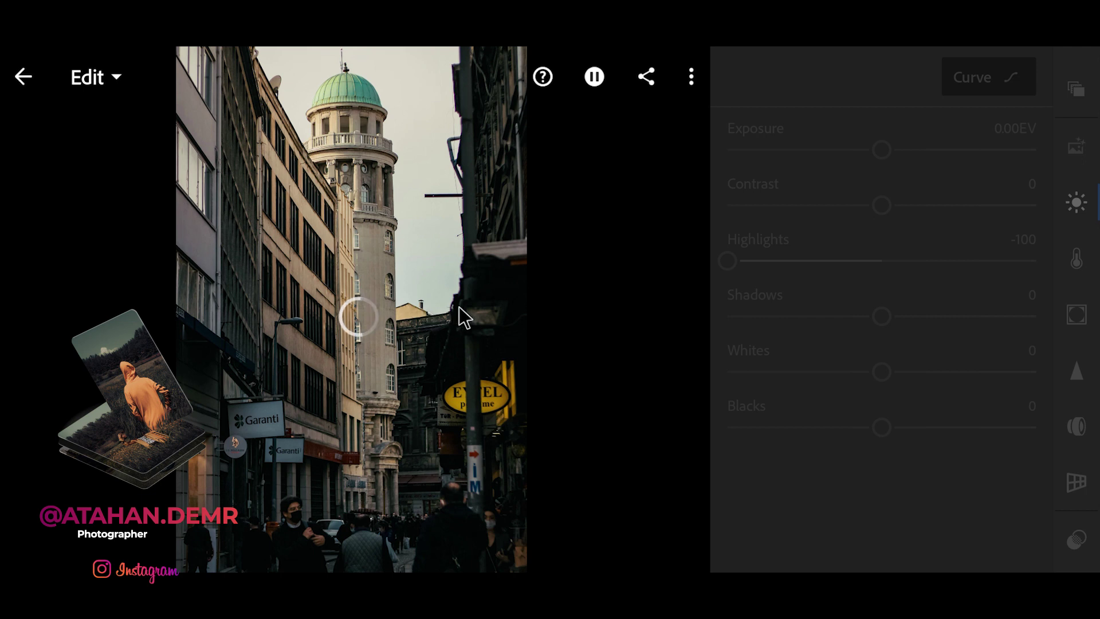
# Step: Paste the copied settings onto the domed tower street photo and adjust its light with shadows 35 and exposure -0.20EV
pyautogui.click(692, 79)
pyautogui.click(622, 461)
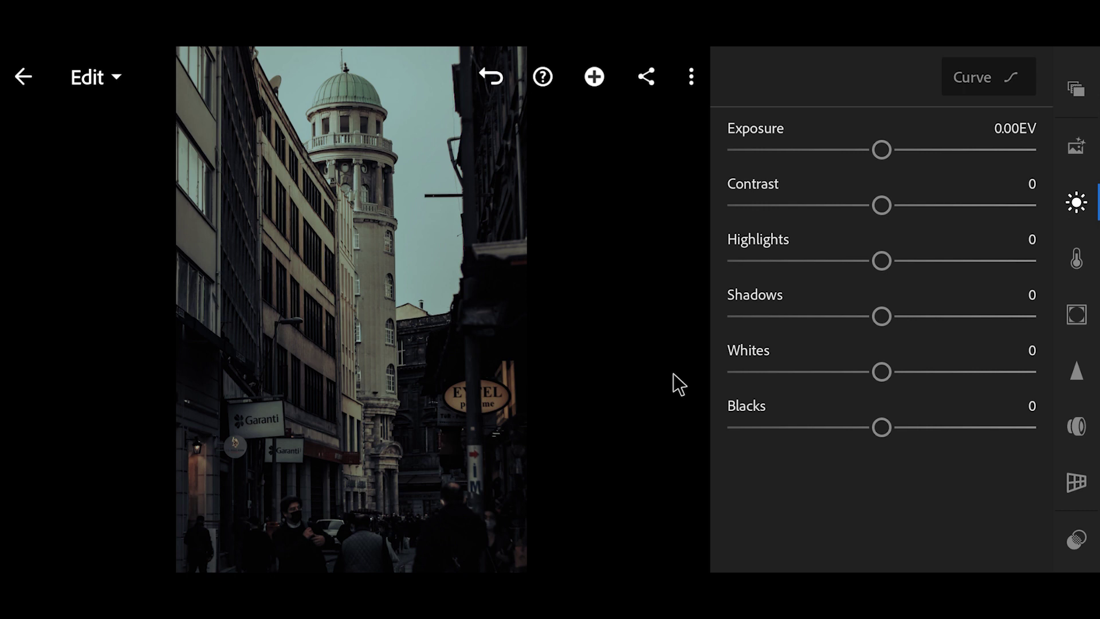
pyautogui.moveTo(794, 316); pyautogui.dragTo(854, 308)
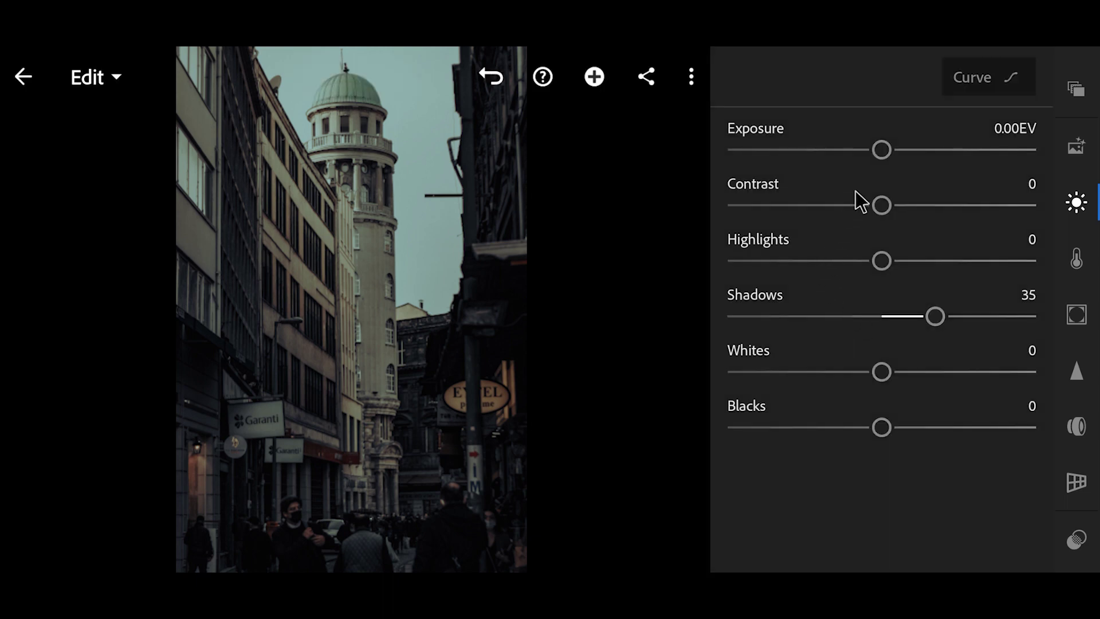
pyautogui.moveTo(817, 146); pyautogui.dragTo(784, 150)
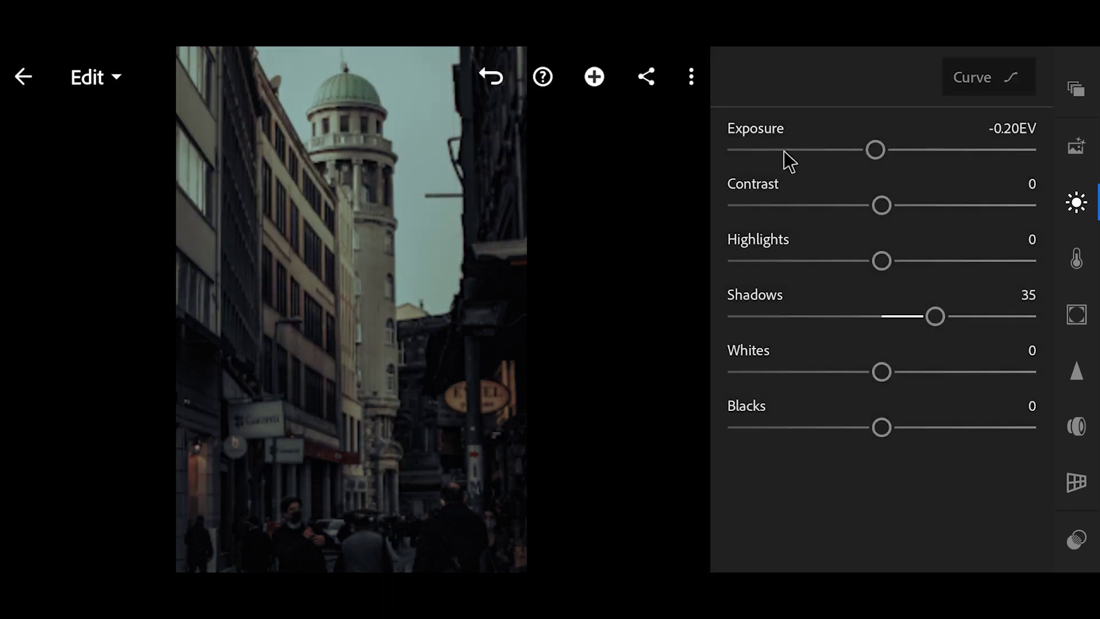